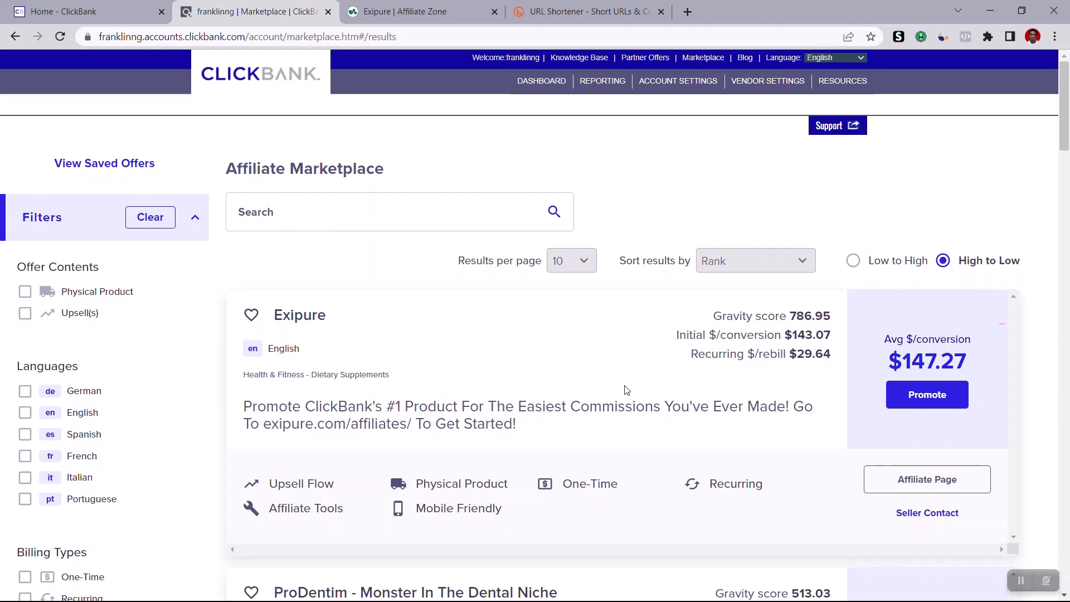
# Find the PROTETOX offer in the Affiliate Marketplace and start promoting it to open the HopLink creation form
pyautogui.scroll(-3, 627, 391)
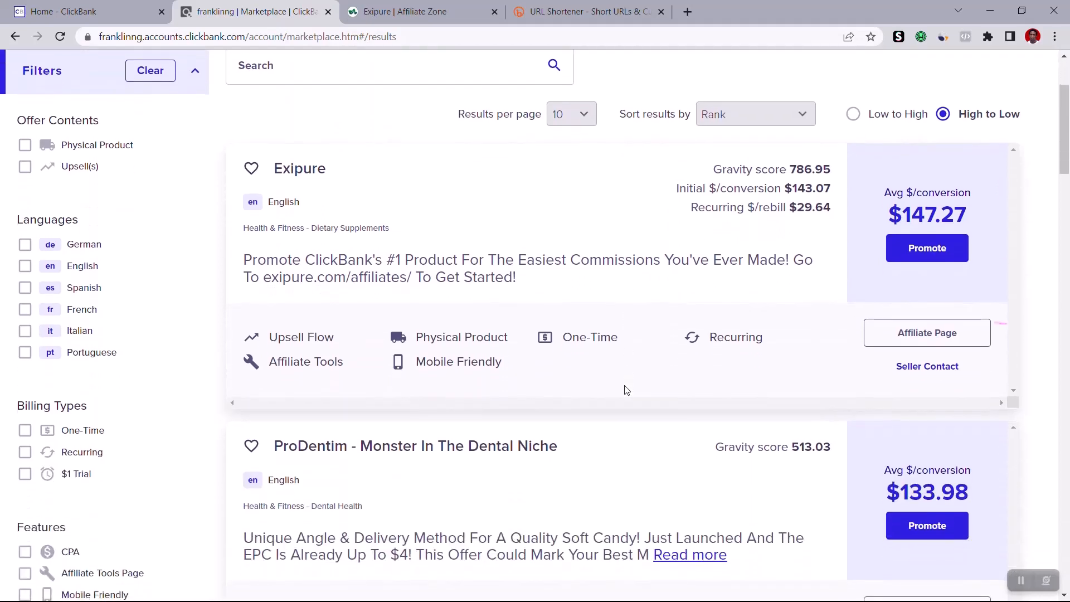
pyautogui.scroll(-4, 627, 390)
pyautogui.scroll(-6, 626, 390)
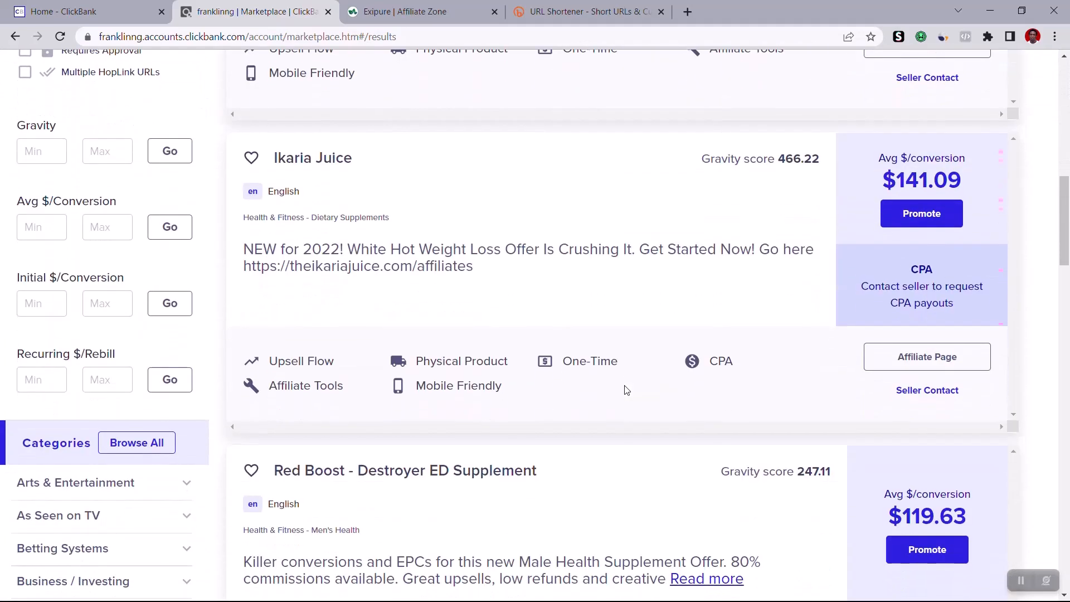
pyautogui.scroll(-4, 626, 391)
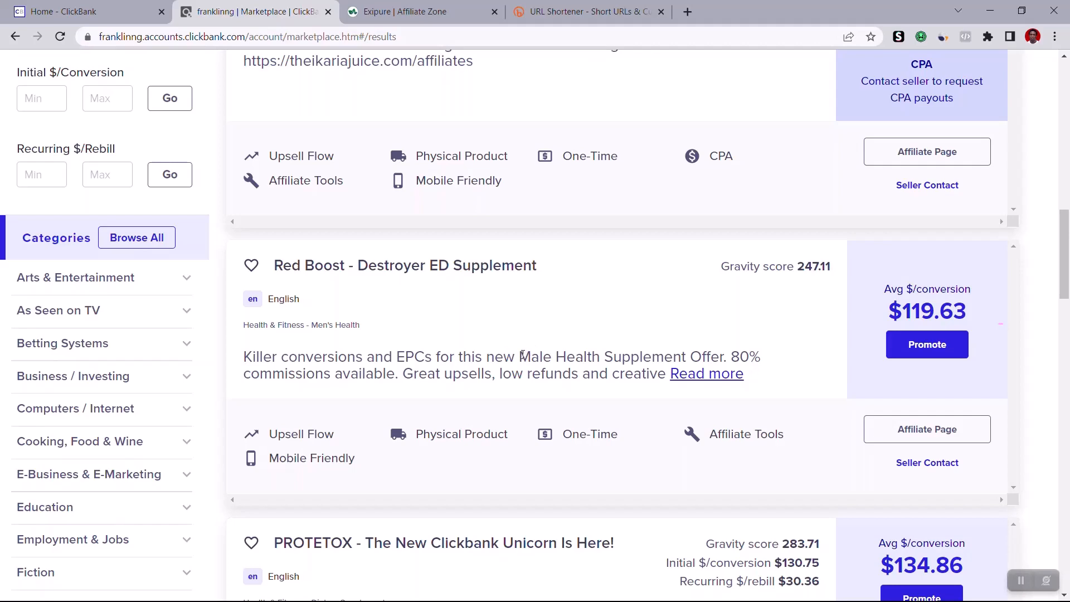
pyautogui.moveTo(520, 357)
pyautogui.mouseDown()
pyautogui.moveTo(632, 357)
pyautogui.moveTo(600, 357)
pyautogui.mouseUp()
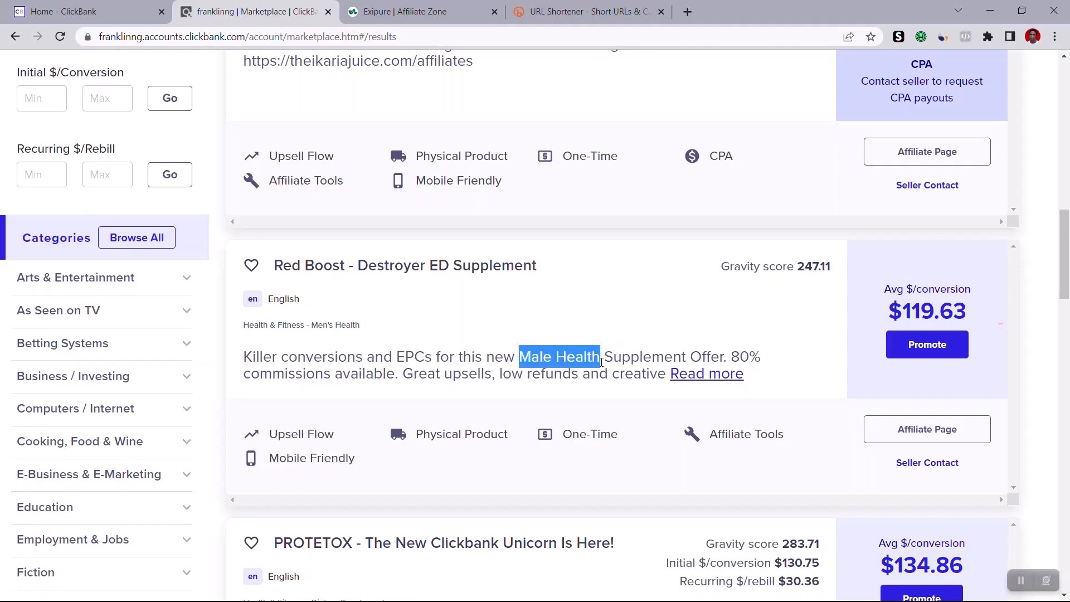
pyautogui.scroll(-5, 473, 412)
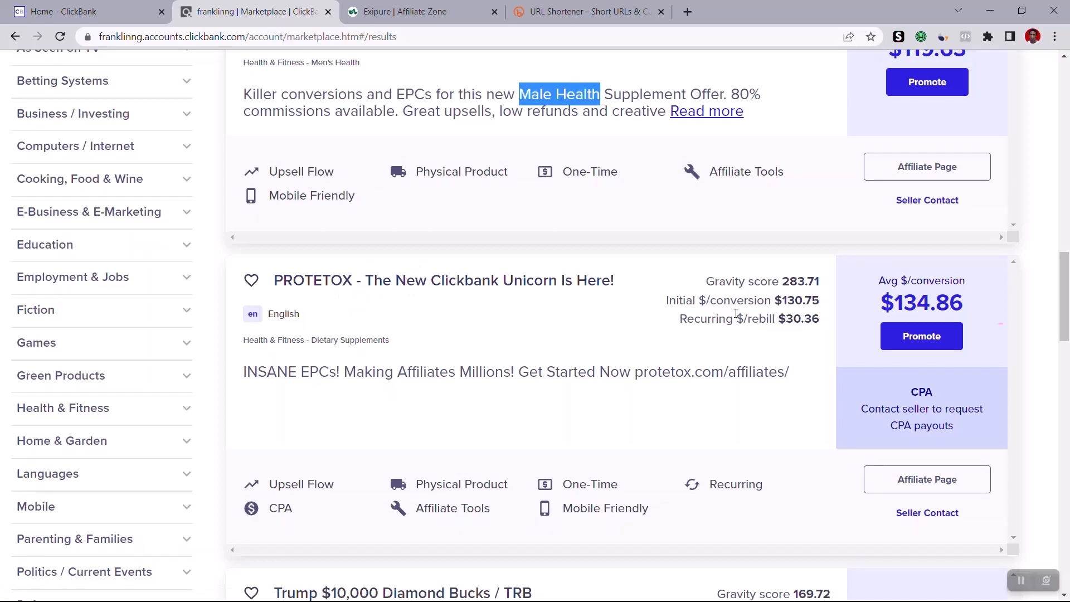
pyautogui.click(928, 345)
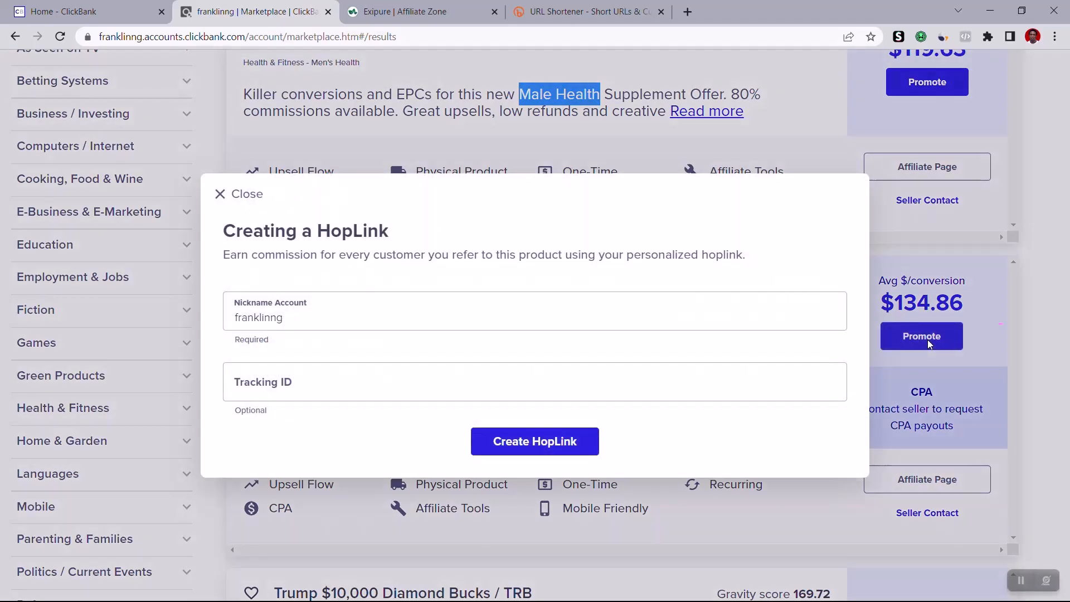
# Create the PROTETOX HopLink with the tracking ID Quora and copy the encrypted link
pyautogui.click(420, 378)
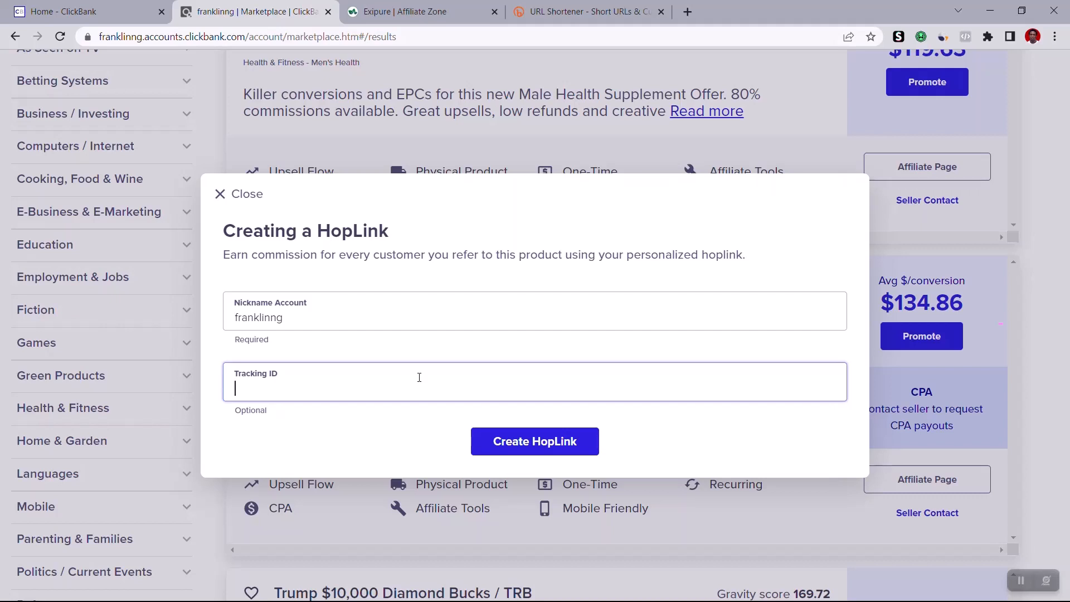
pyautogui.write('Quora')
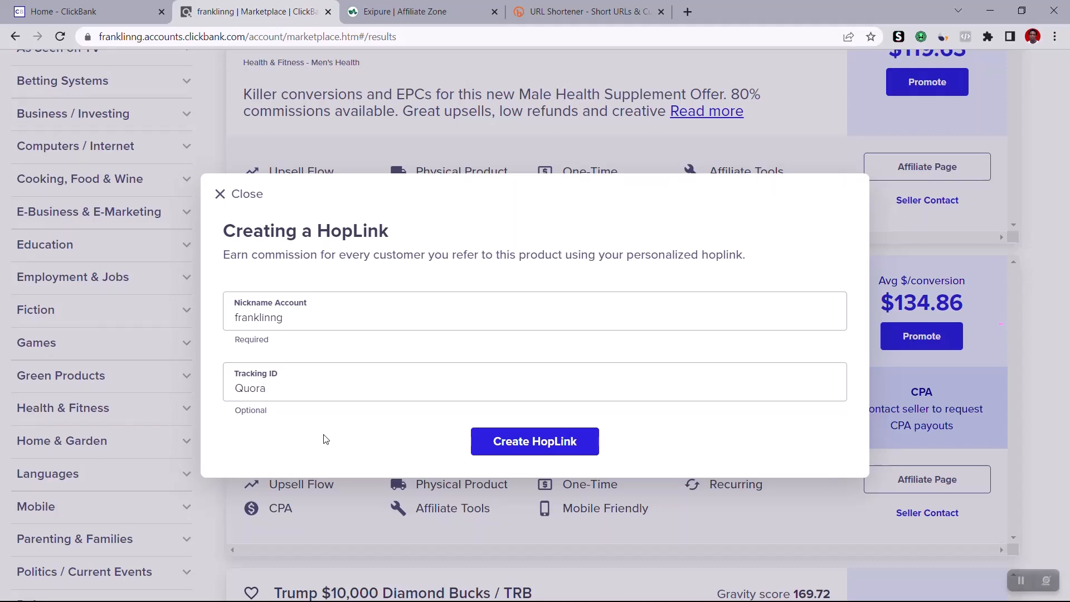
pyautogui.click(525, 443)
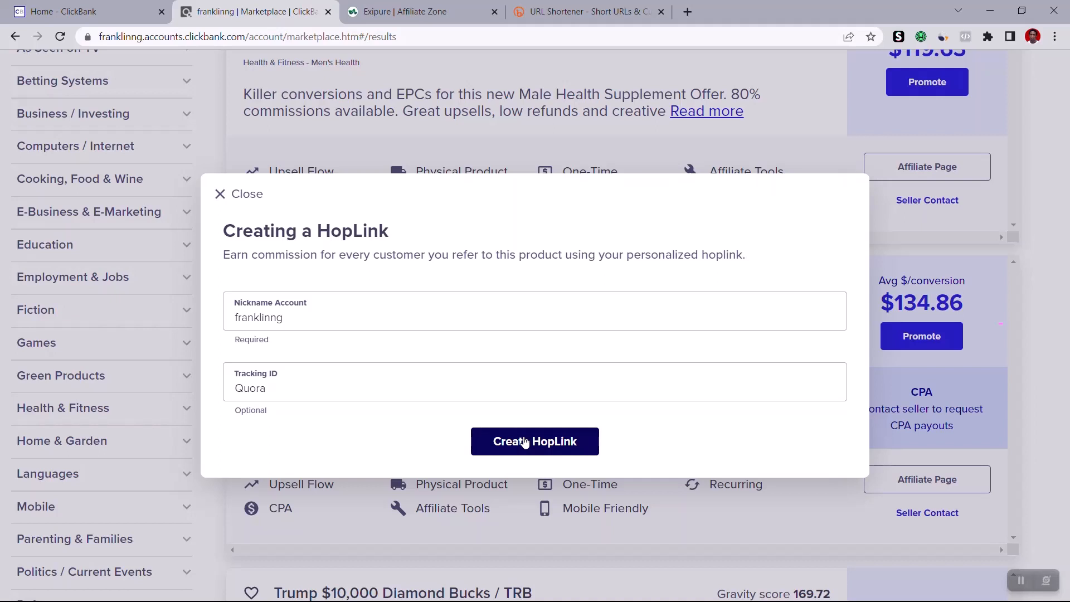
pyautogui.click(807, 473)
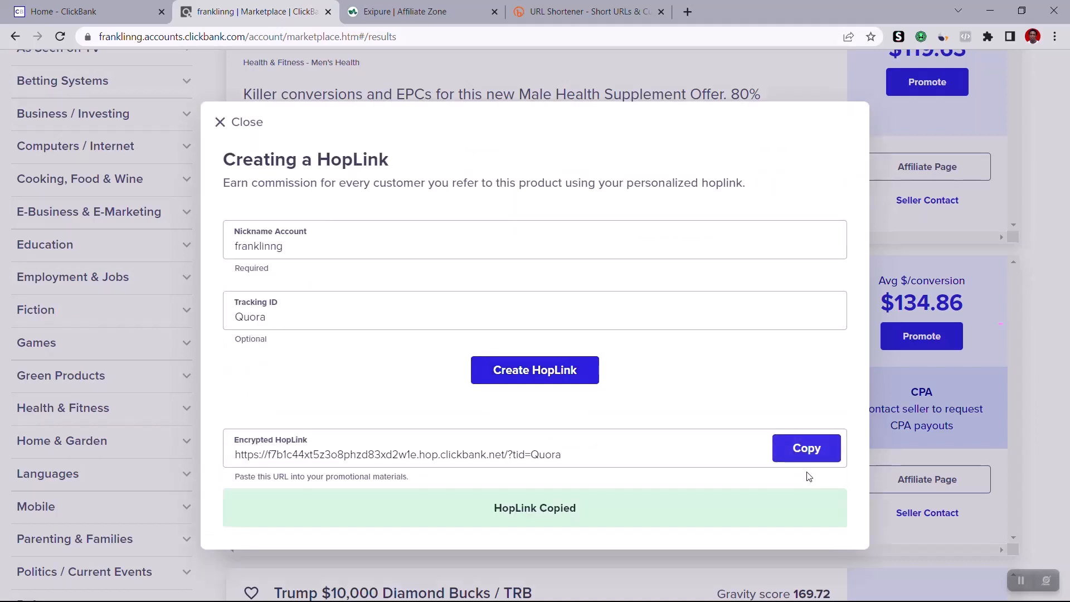
# Paste the copied HopLink into the untitled Notepad document, and return to the marketplace with the HopLink dialog closed
pyautogui.click(422, 449)
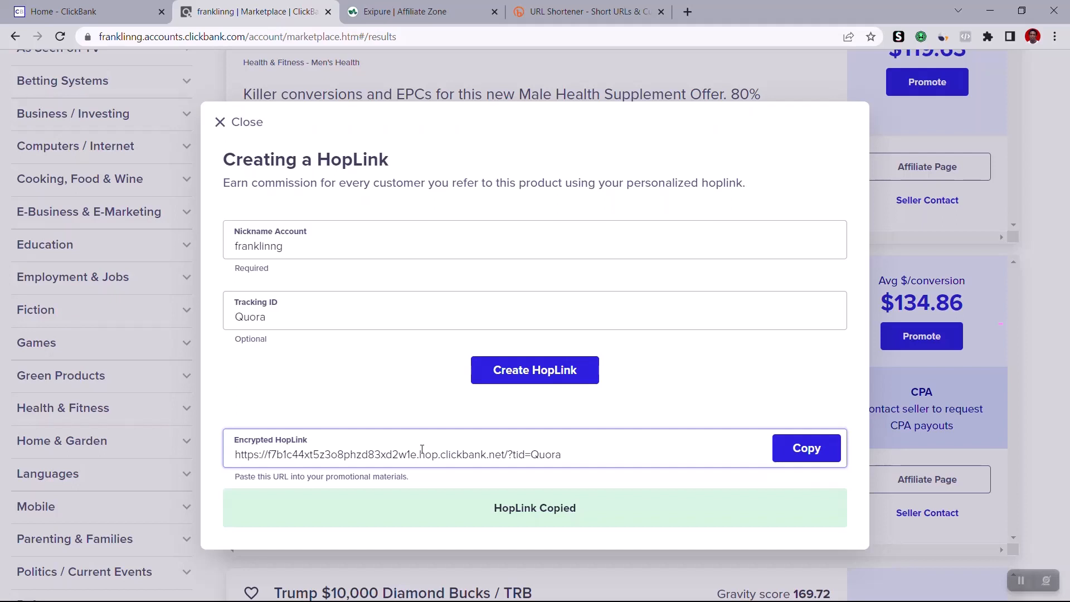
pyautogui.hotkey('alt', 'Tab')
pyautogui.hotkey('ctrl', 'v')
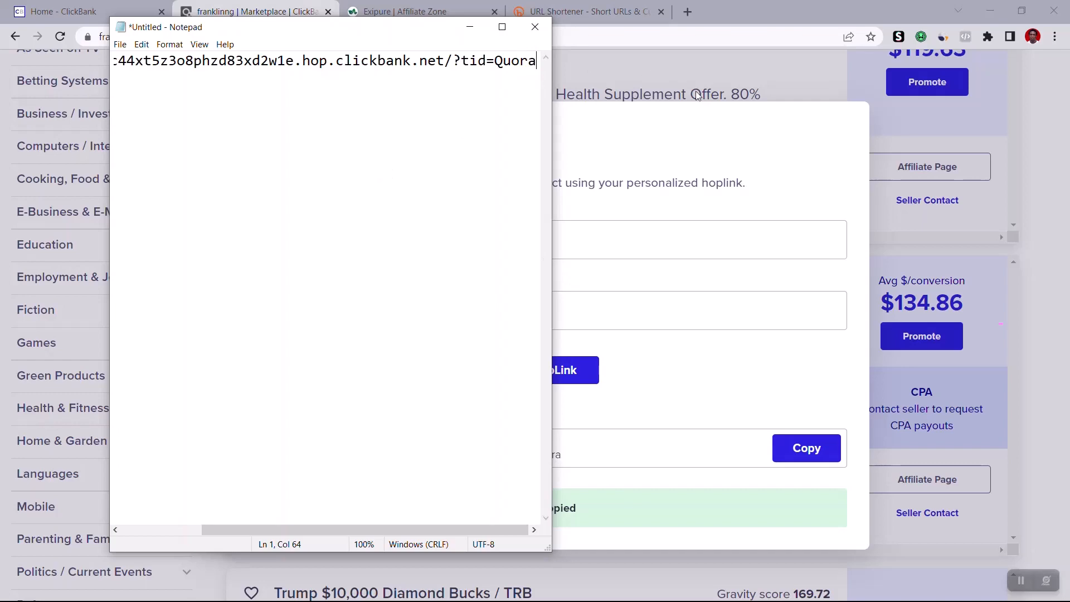
pyautogui.click(695, 127)
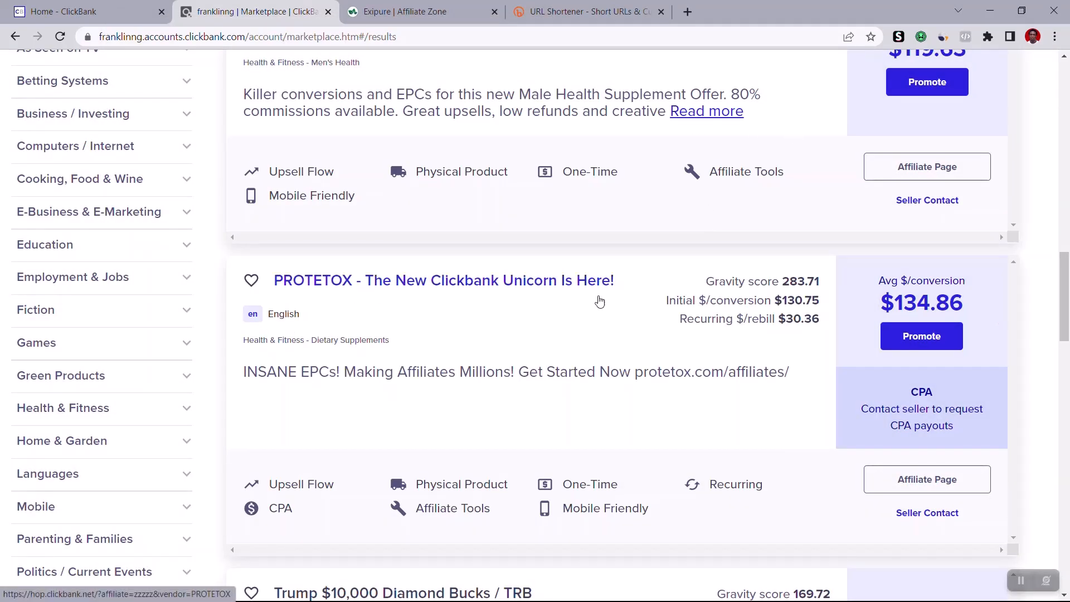
# Open the PROTETOX affiliate page in a new tab and review its commission details, hoplink generator, pixel section and email swipes
pyautogui.rightClick(928, 480)
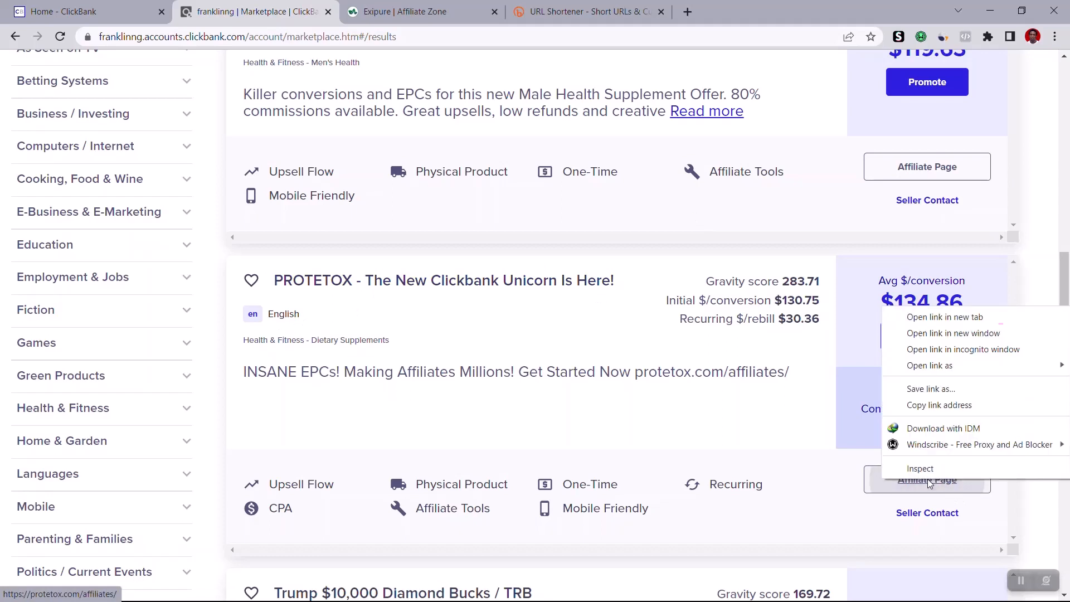
pyautogui.click(945, 318)
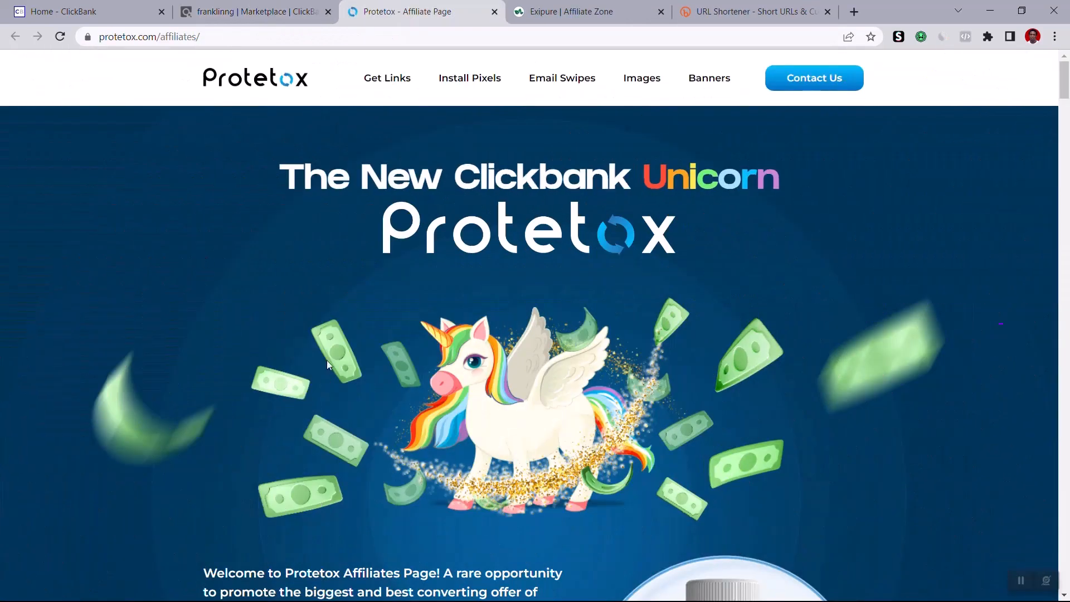
pyautogui.scroll(-2, 327, 360)
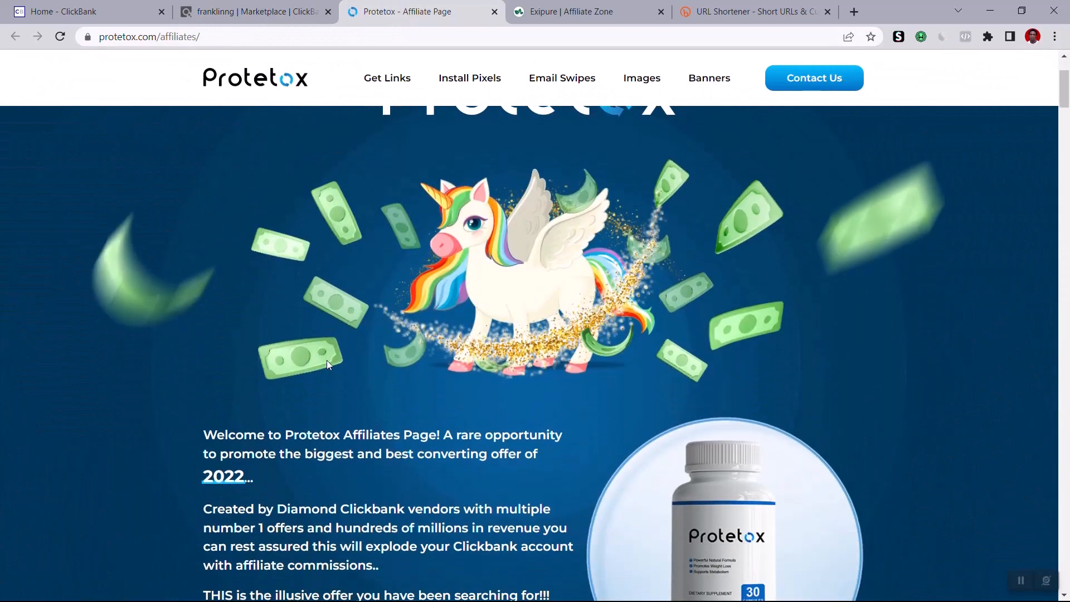
pyautogui.scroll(-3, 326, 360)
pyautogui.scroll(-1, 327, 360)
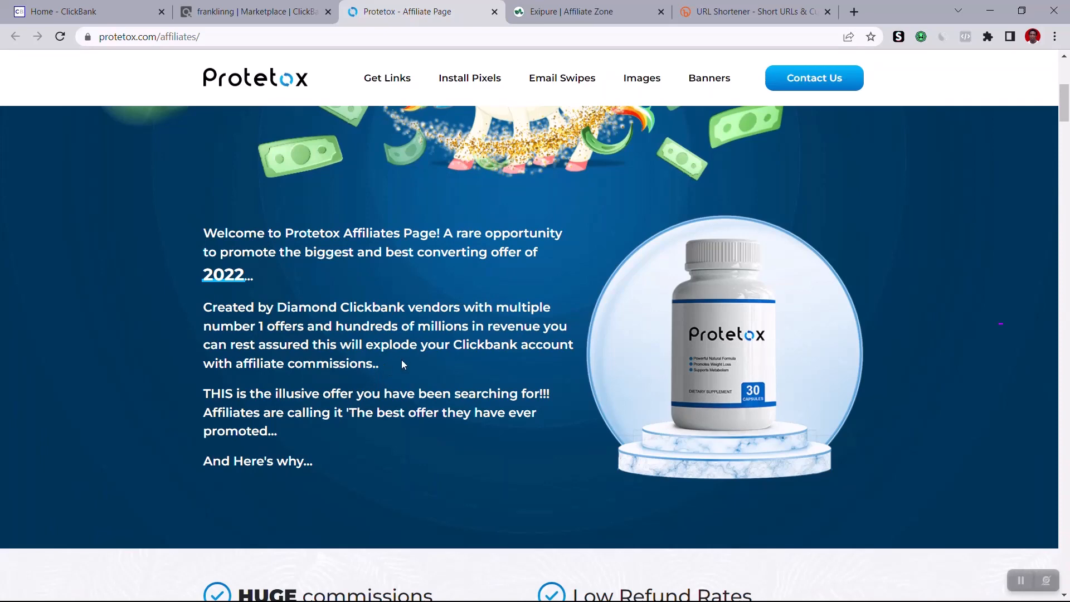
pyautogui.scroll(-5, 379, 366)
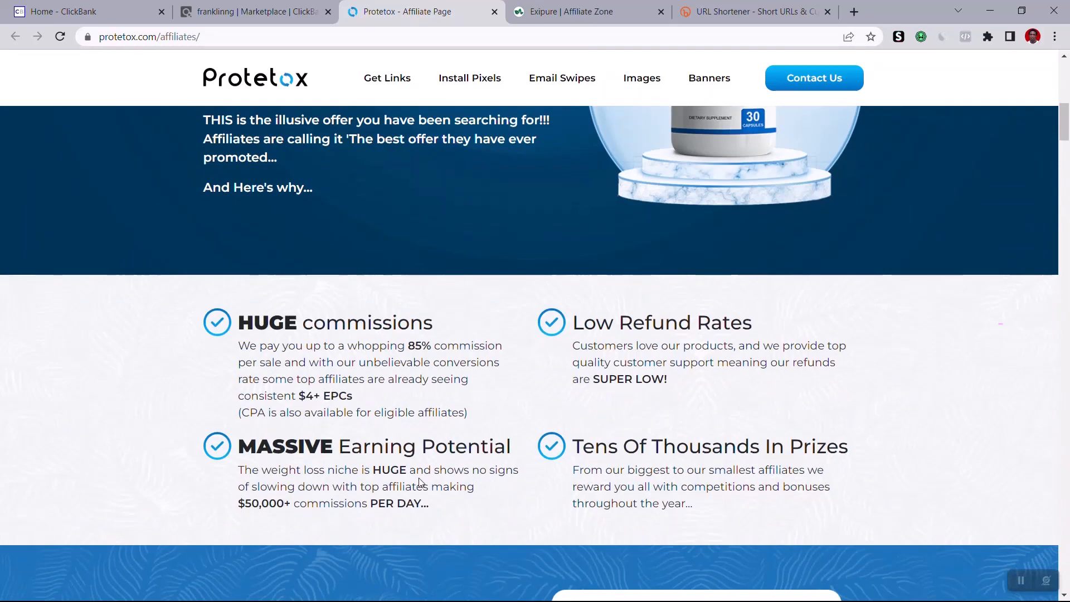
pyautogui.scroll(-8, 419, 478)
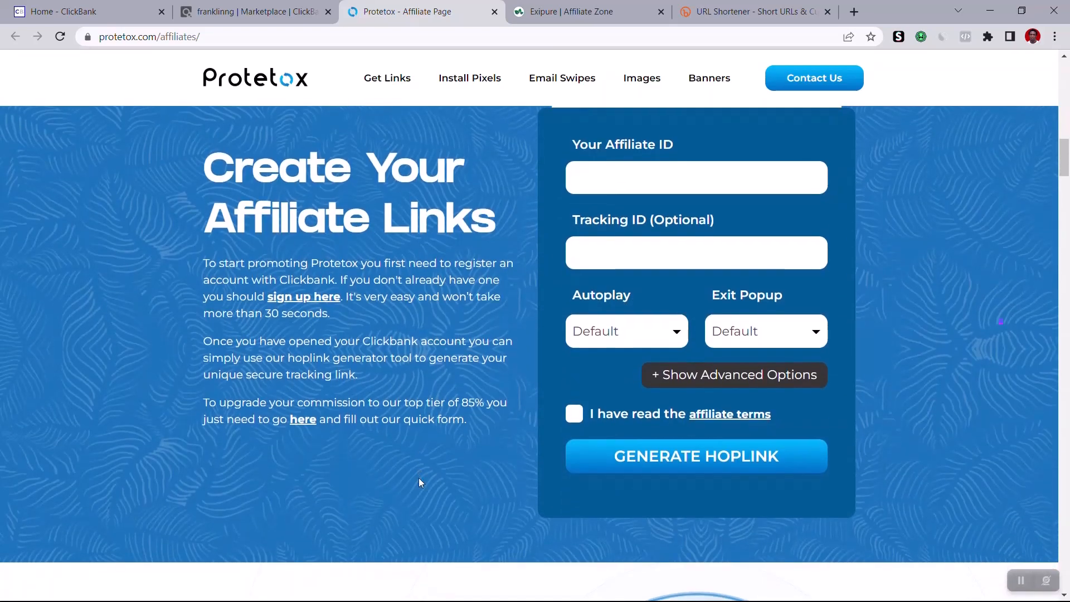
pyautogui.scroll(-9, 419, 480)
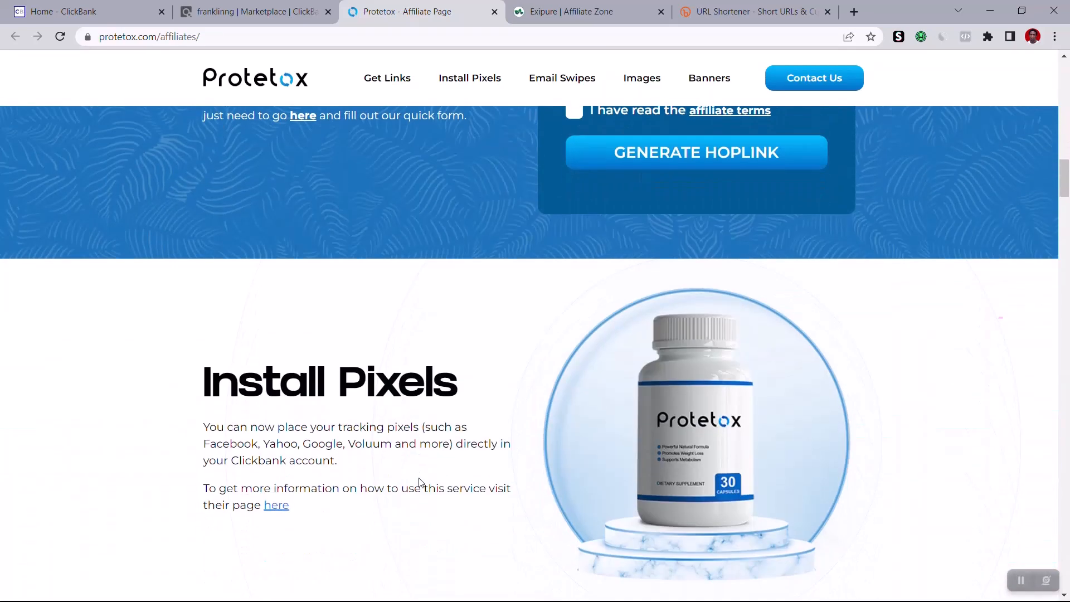
pyautogui.scroll(-8, 419, 481)
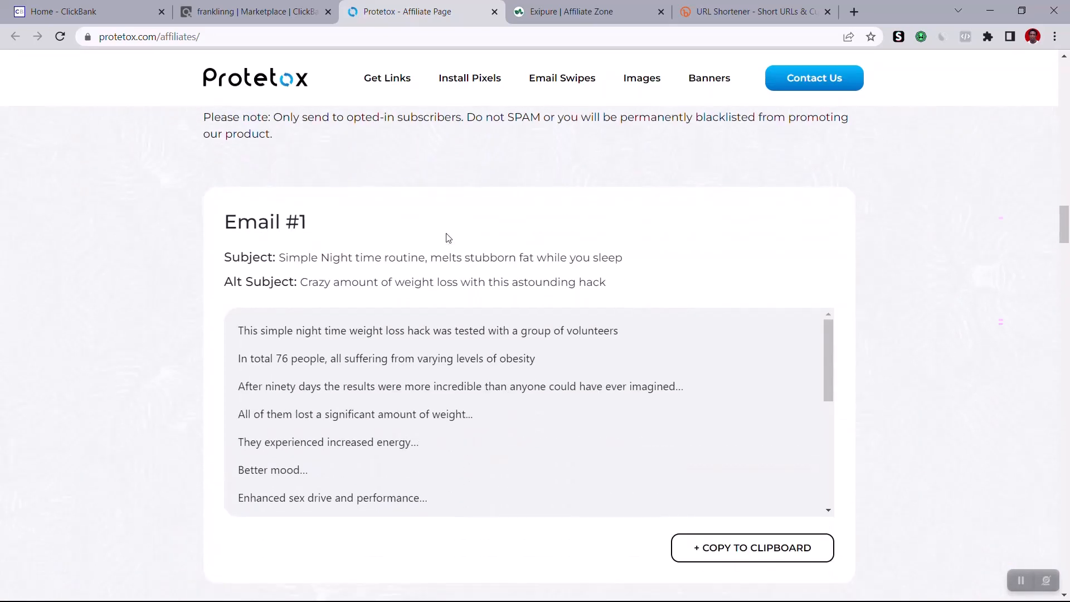
# Examine the ready-made email swipes and their subject lines on the Protetox affiliate page, and return to the page's start
pyautogui.moveTo(431, 258); pyautogui.dragTo(508, 257)
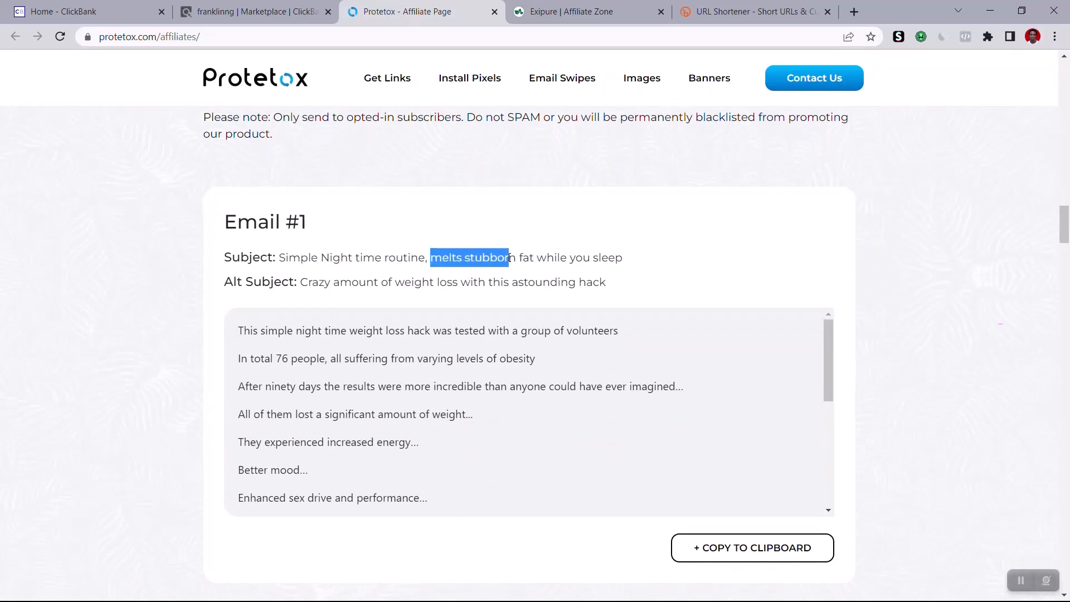
pyautogui.click(951, 269)
pyautogui.scroll(-3, 952, 270)
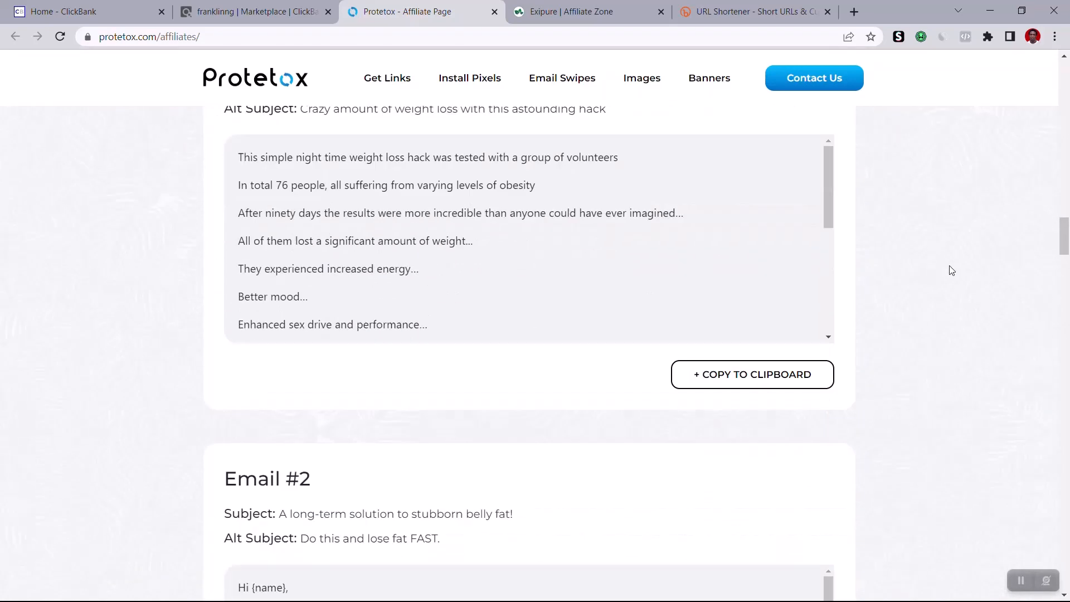
pyautogui.scroll(-20, 952, 270)
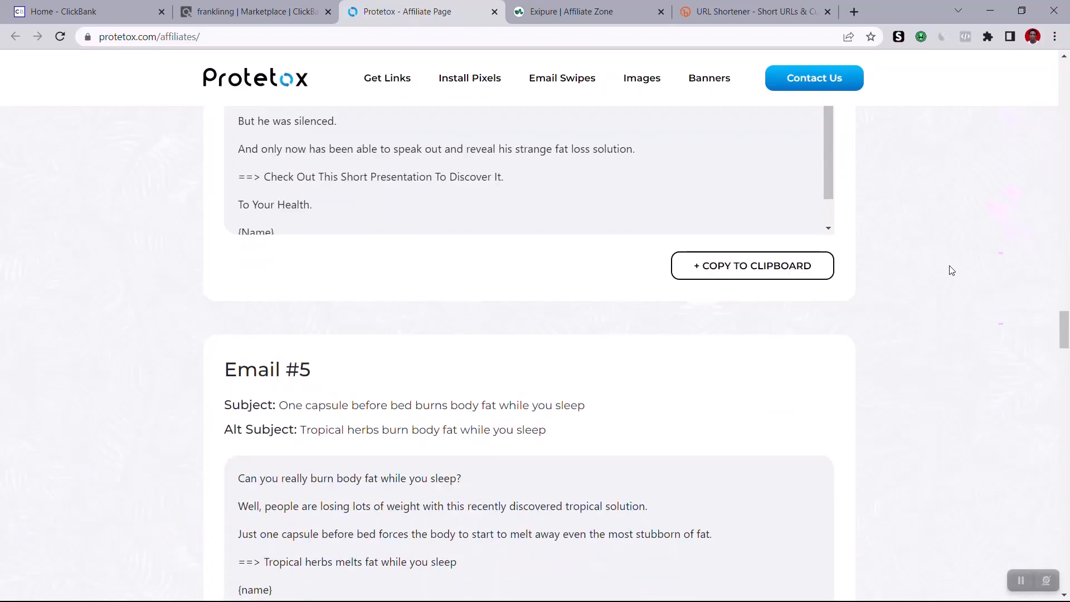
pyautogui.scroll(20, 952, 270)
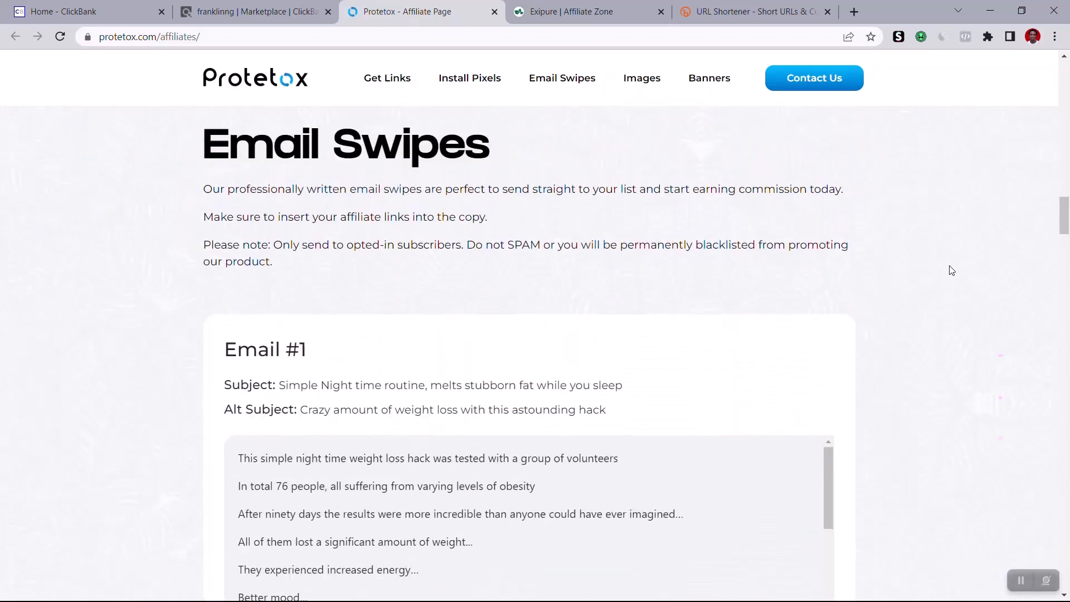
pyautogui.scroll(17, 951, 271)
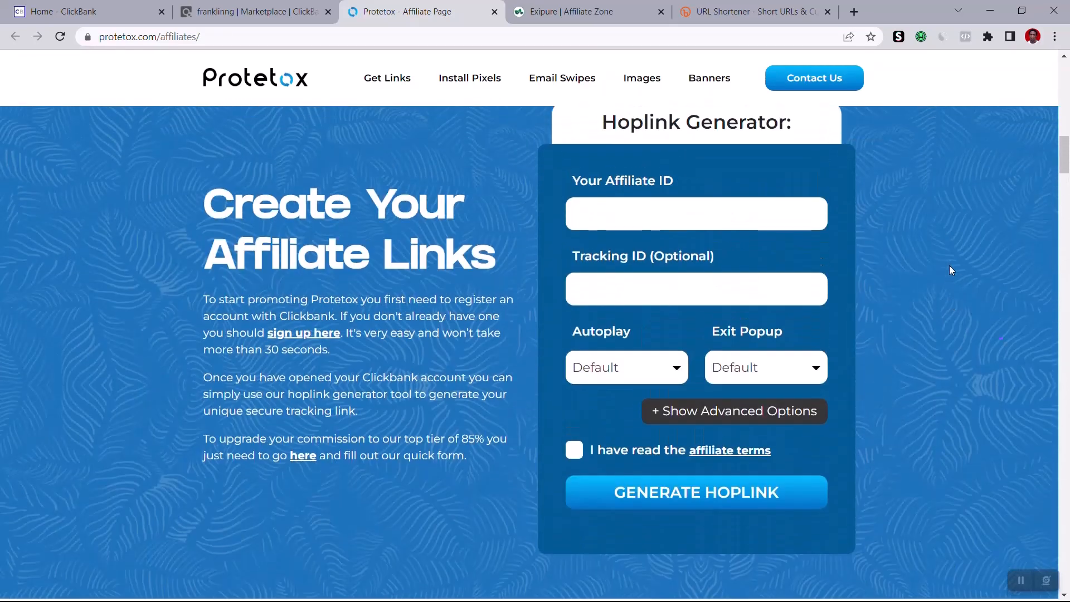
pyautogui.scroll(18, 951, 270)
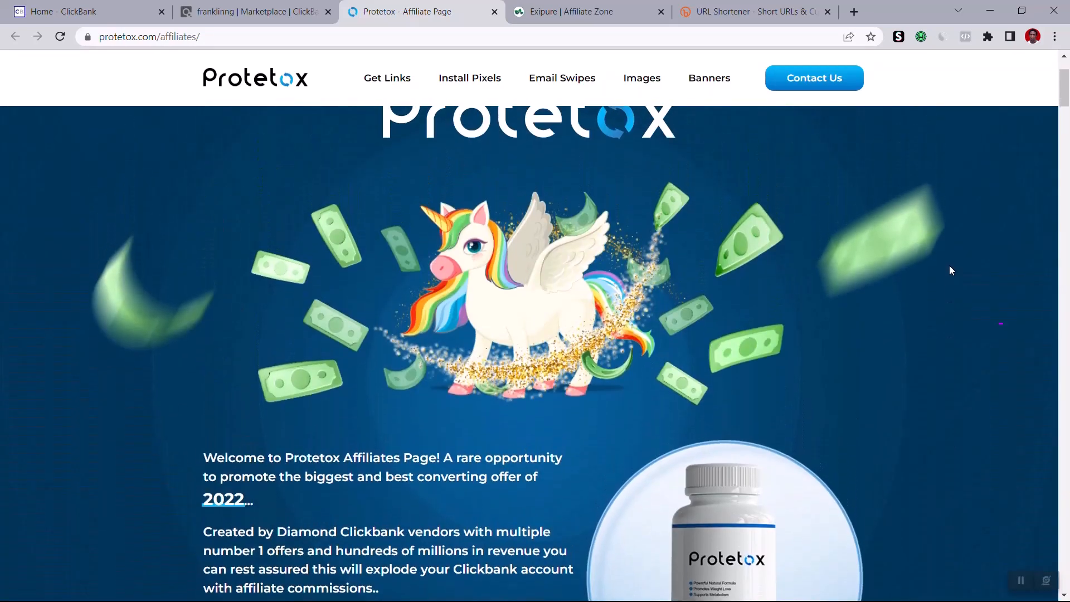
pyautogui.scroll(2, 951, 270)
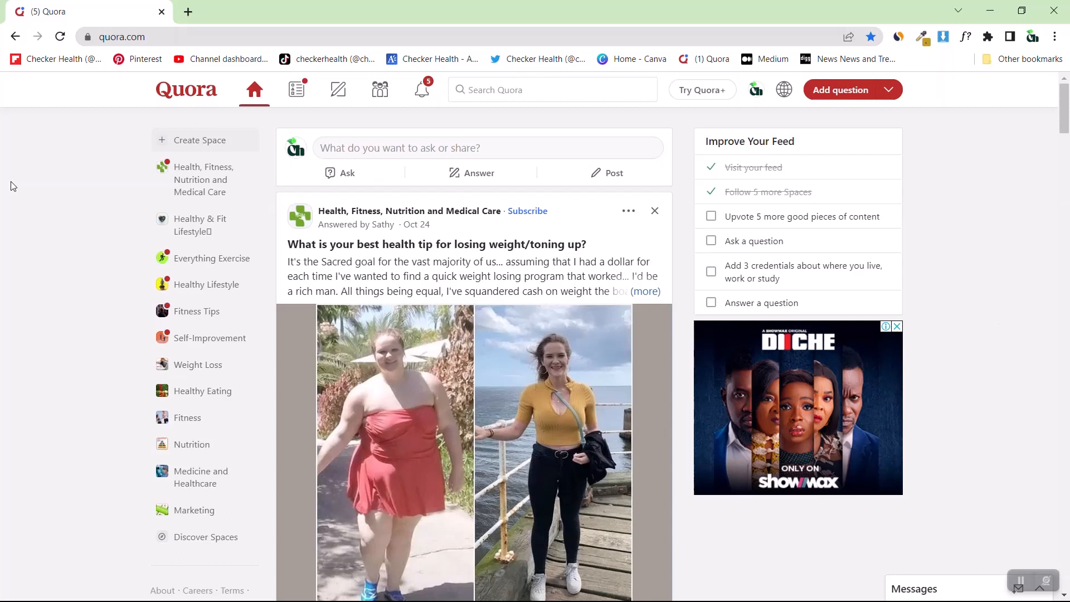
pyautogui.click(190, 41)
pyautogui.click(77, 260)
pyautogui.scroll(-15, 938, 272)
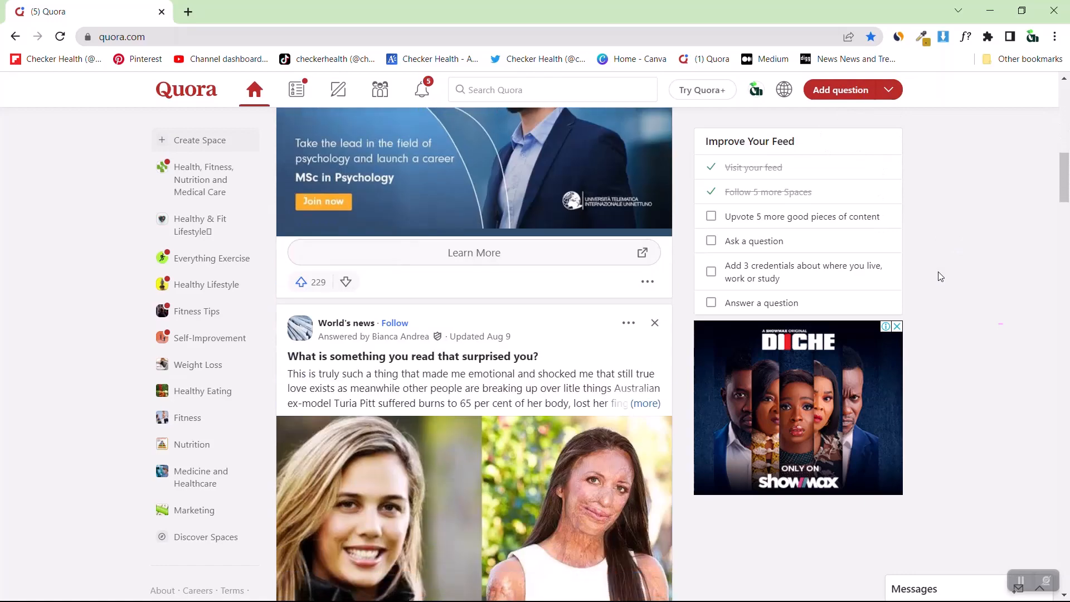
pyautogui.scroll(12, 702, 187)
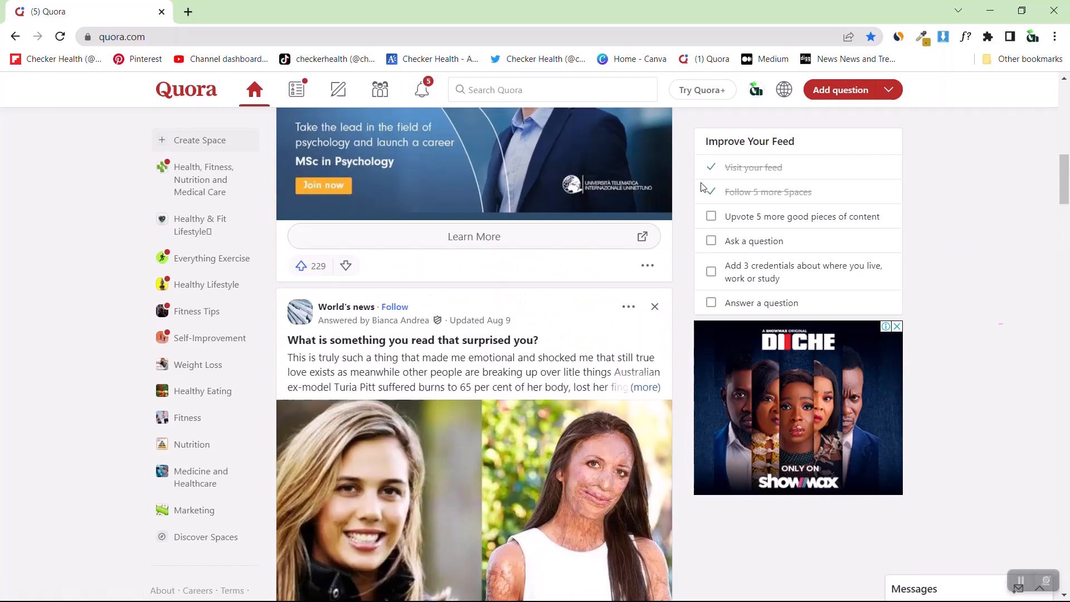
pyautogui.scroll(3, 702, 187)
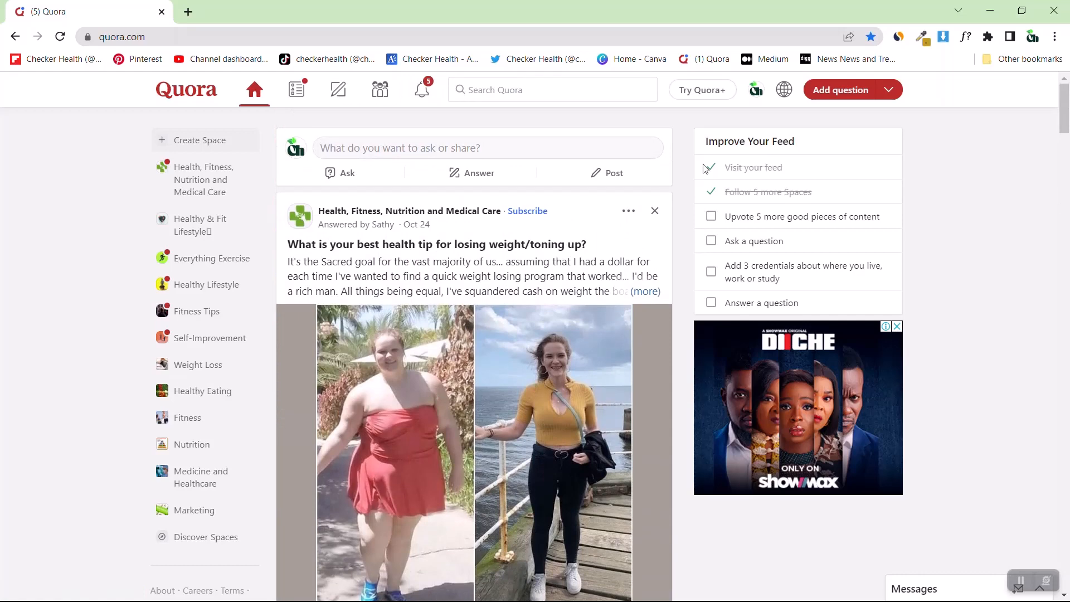
# Search Quora for "weight" and open the Weight Loss topic to look through its questions
pyautogui.click(562, 84)
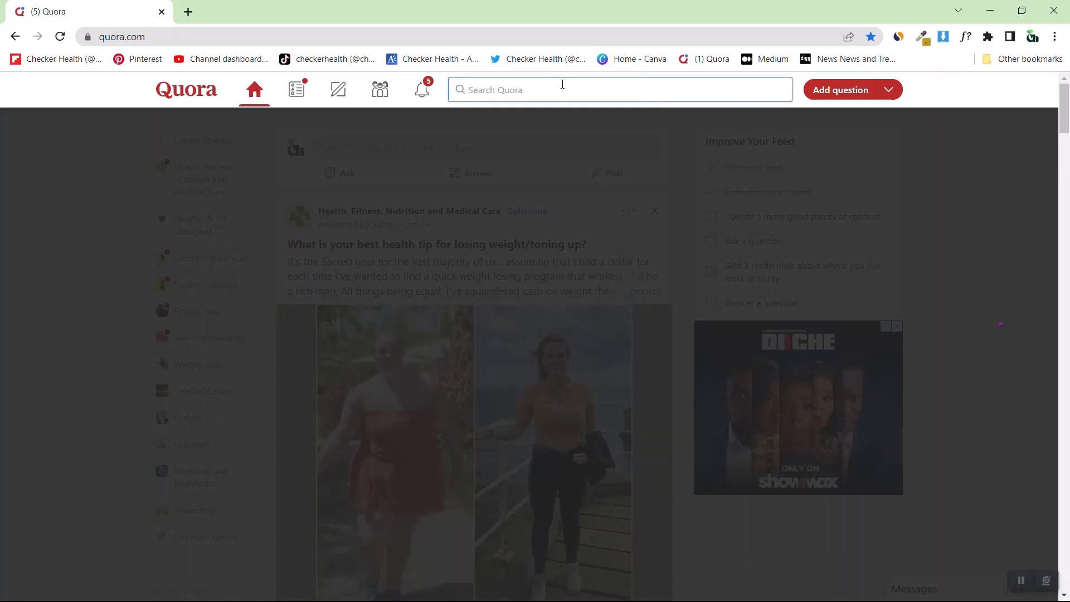
pyautogui.write('weight')
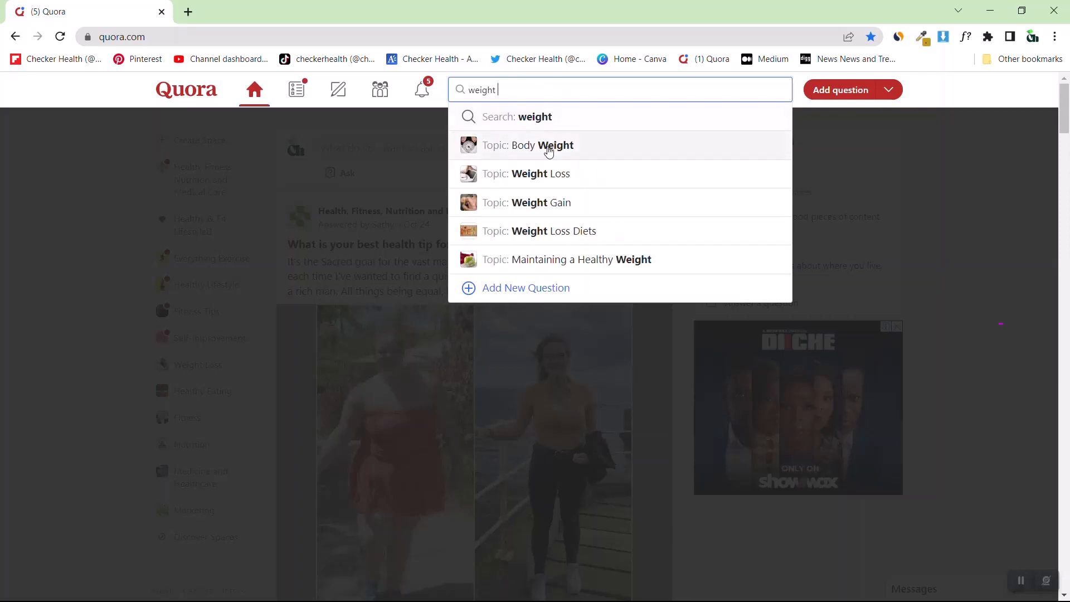
pyautogui.click(549, 175)
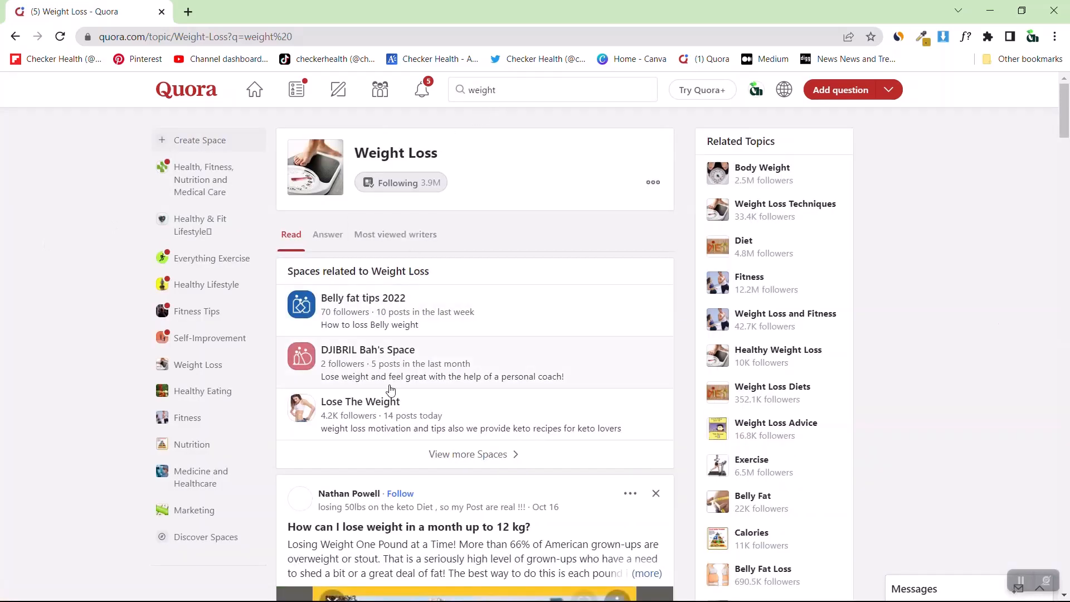
pyautogui.scroll(-3, 390, 390)
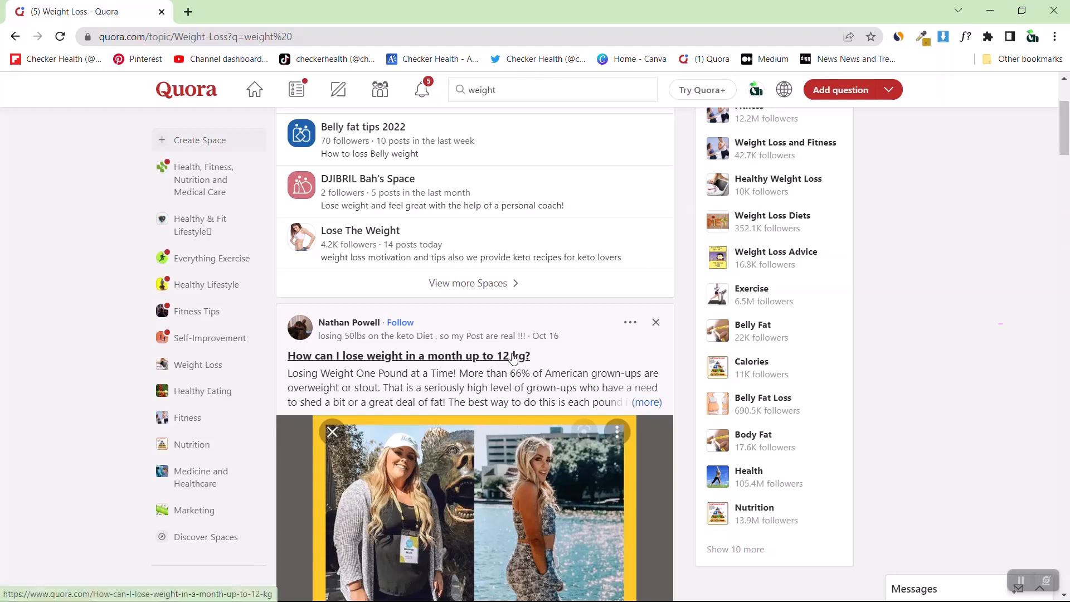
# Look through the Weight Loss topic feed on Quora for an open question suited to an answer
pyautogui.scroll(-1, 514, 357)
pyautogui.scroll(-10, 514, 357)
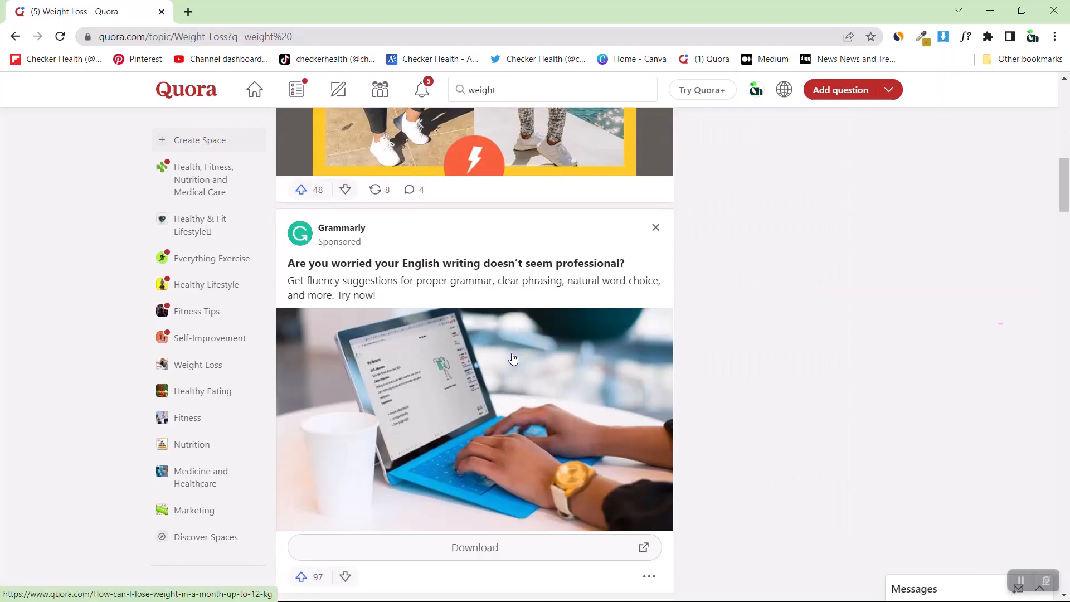
pyautogui.scroll(6, 513, 359)
pyautogui.scroll(-11, 513, 359)
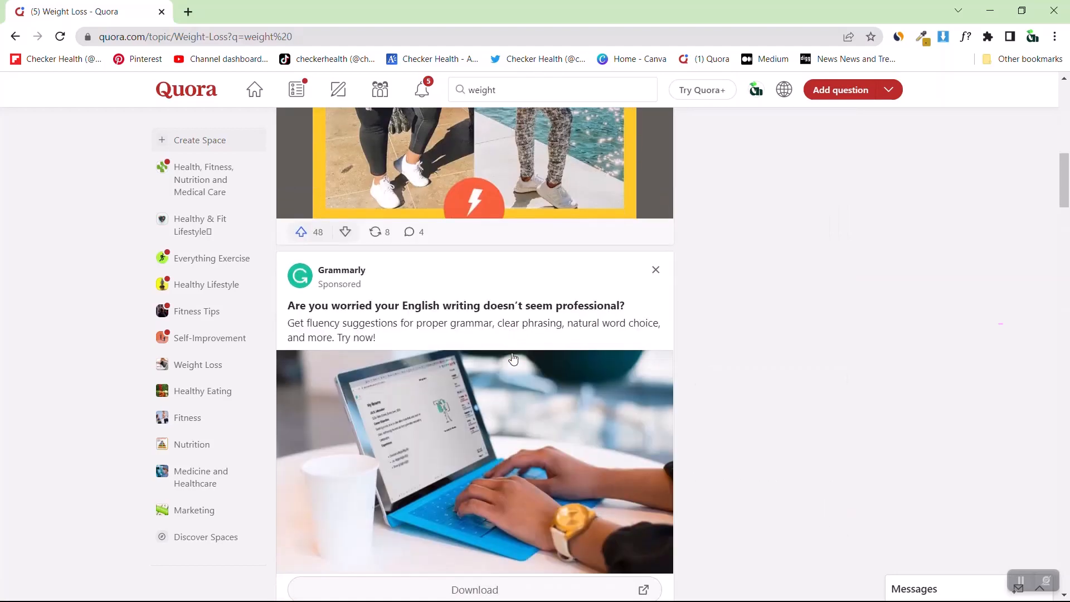
pyautogui.scroll(-20, 514, 358)
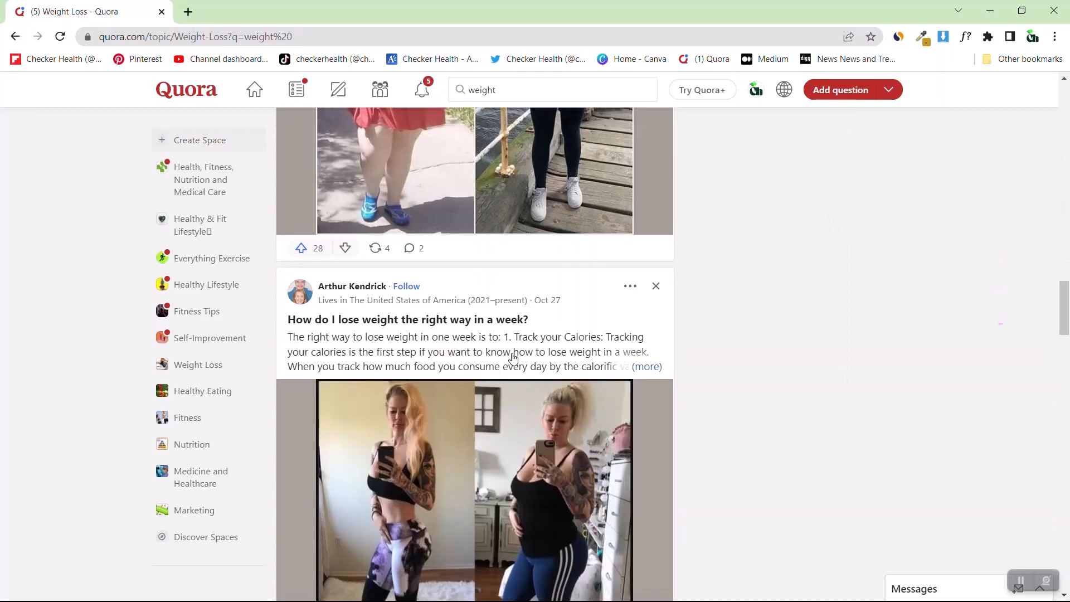
pyautogui.moveTo(1064, 360); pyautogui.dragTo(1066, 595)
pyautogui.scroll(-4, 1066, 595)
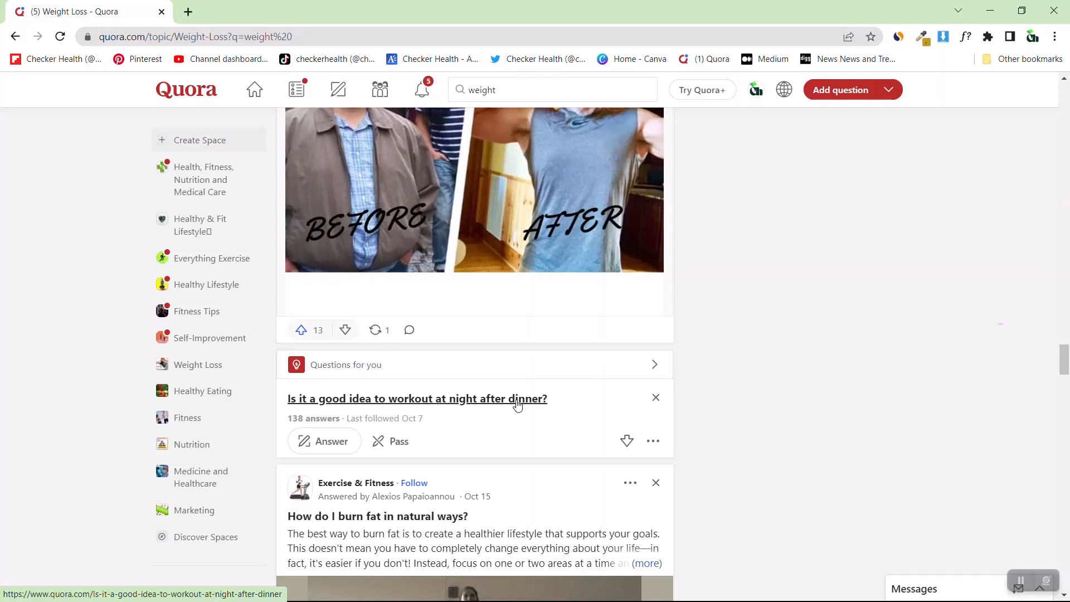
# Copy the Quora question "Is it a good idea to workout at night after dinner?" and search Google for it in a new tab
pyautogui.moveTo(558, 399); pyautogui.dragTo(288, 400)
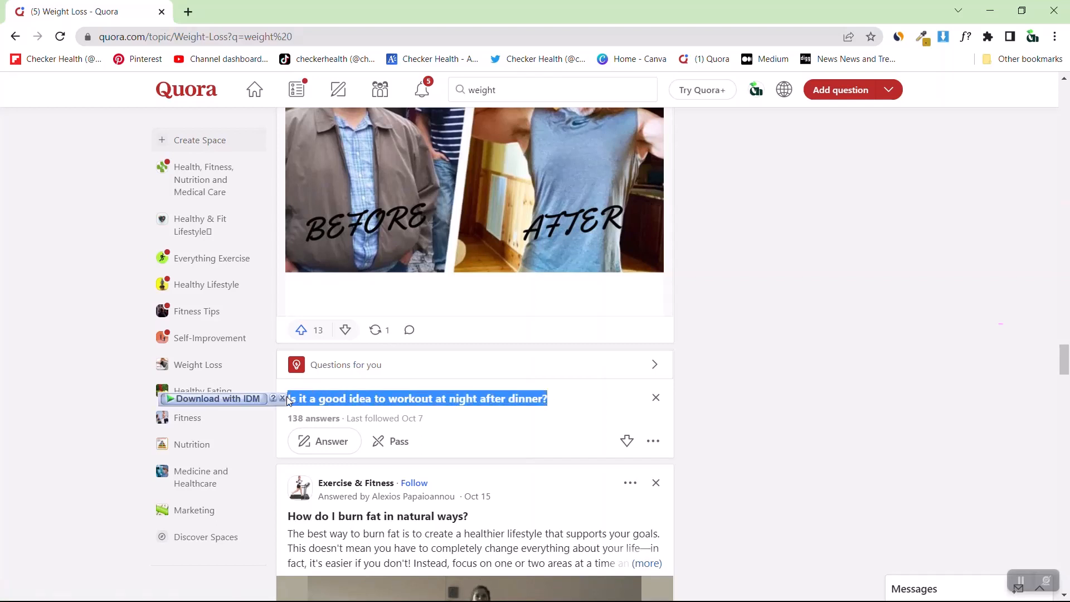
pyautogui.hotkey('ctrl', 'c')
pyautogui.click(188, 11)
pyautogui.hotkey('ctrl', 'v')
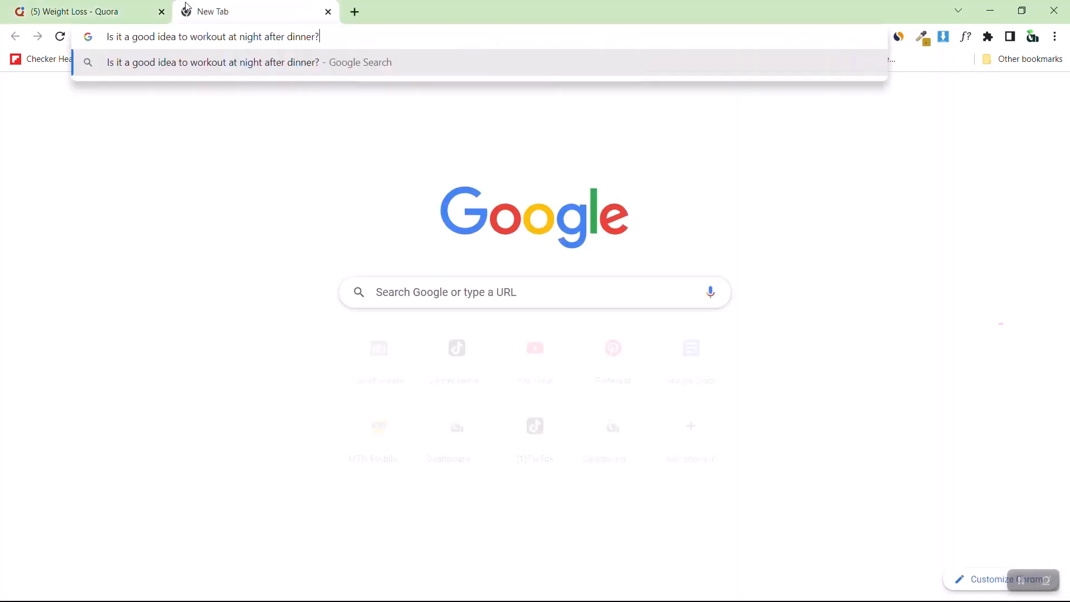
pyautogui.press('Return')
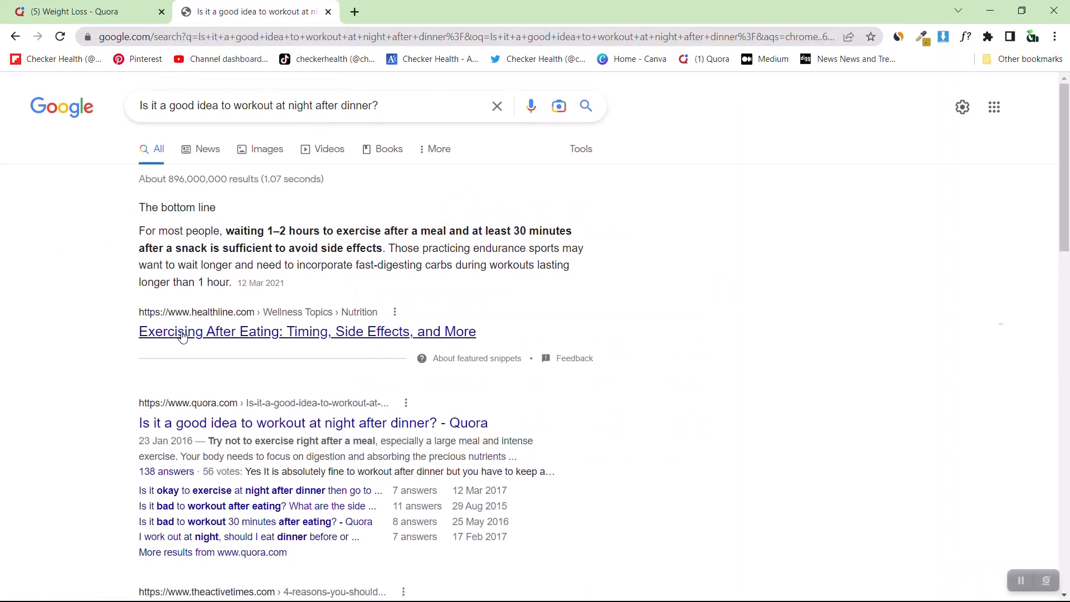
# Open the Healthline result "Exercising After Eating: Timing, Side Effects, and More" in a new tab and switch to it
pyautogui.rightClick(180, 333)
pyautogui.click(222, 346)
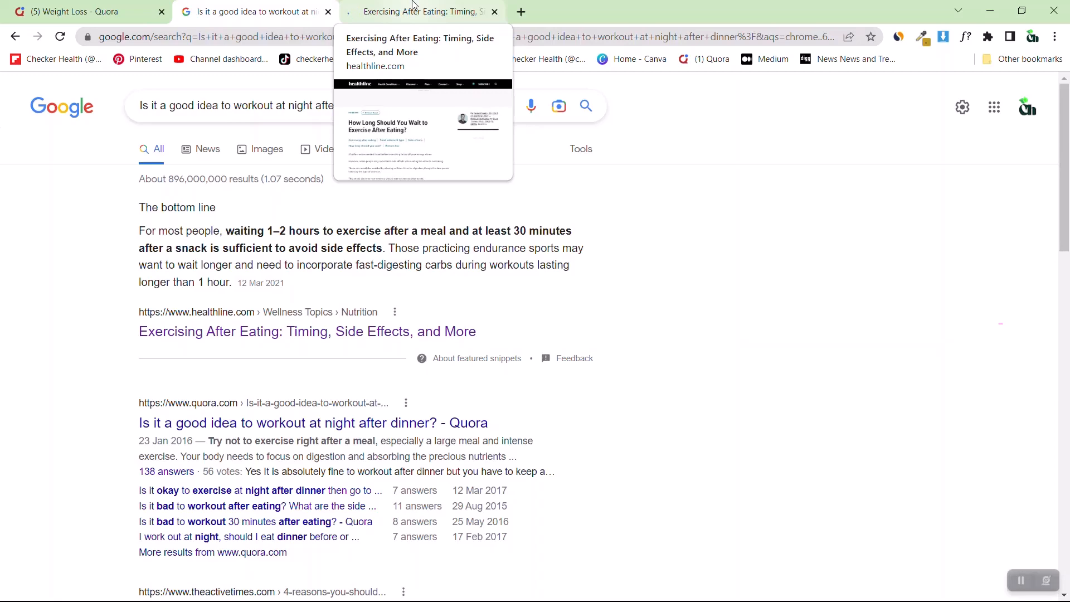
pyautogui.click(414, 5)
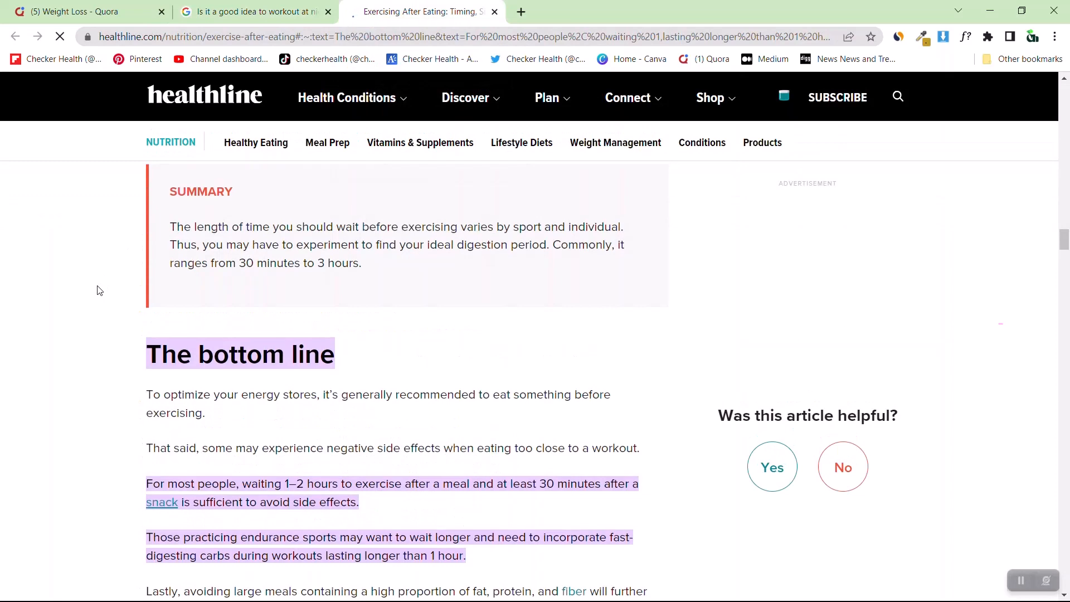
# Copy the Healthline article's text from its opening paragraph down to the end of the section before the first summary
pyautogui.scroll(7, 98, 290)
pyautogui.scroll(7, 98, 290)
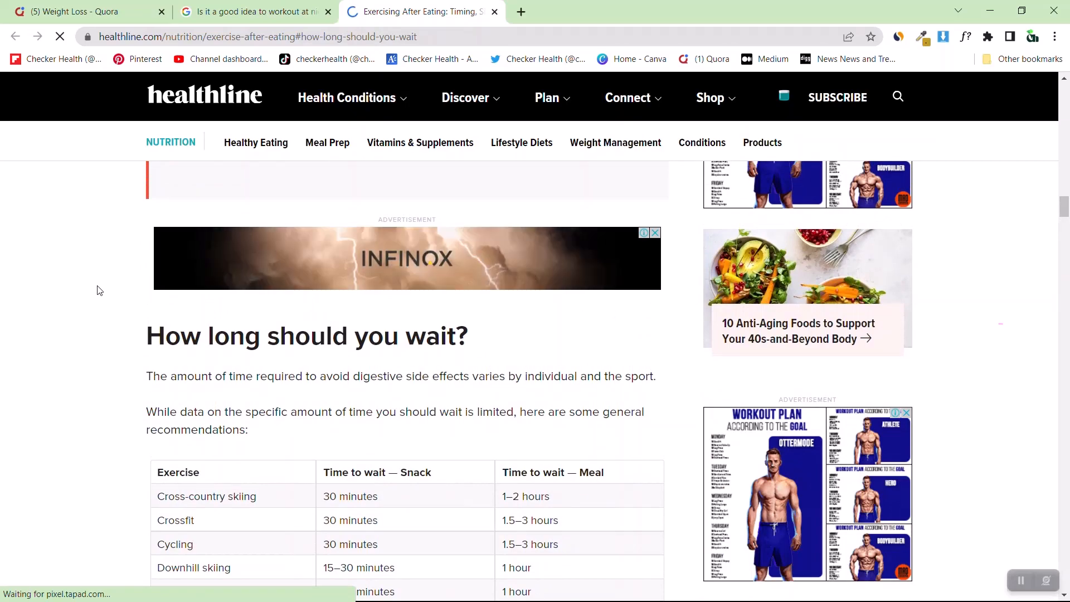
pyautogui.scroll(10, 98, 290)
pyautogui.scroll(15, 98, 290)
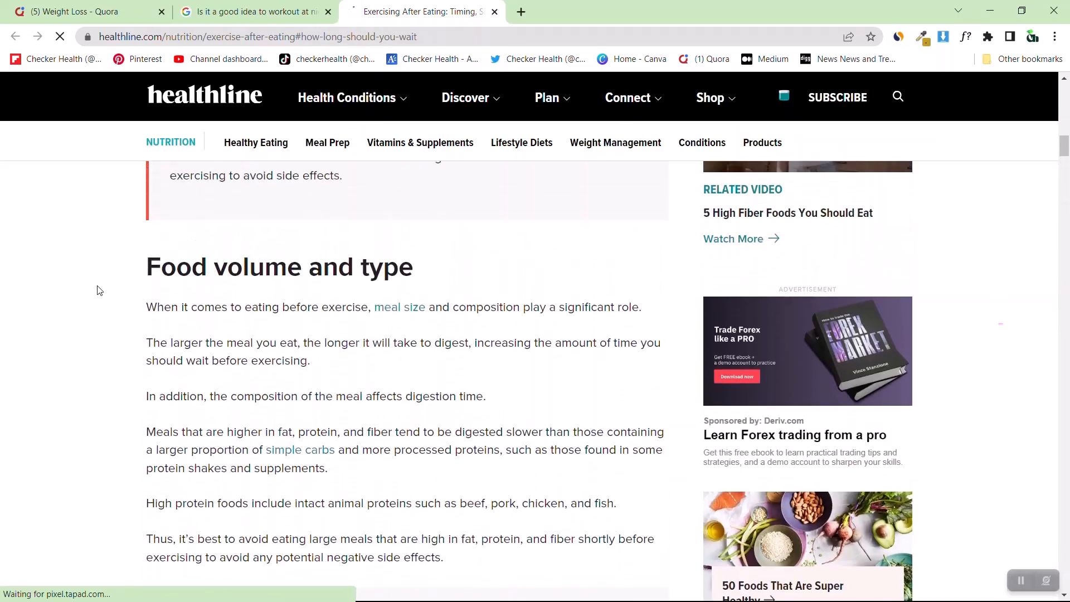
pyautogui.scroll(7, 98, 290)
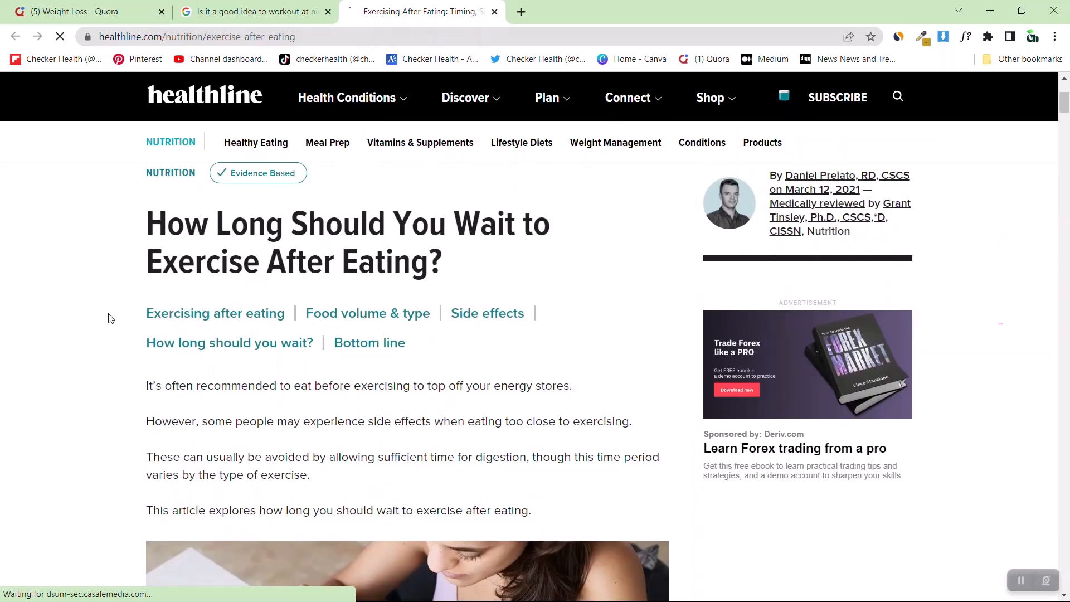
pyautogui.scroll(-3, 108, 313)
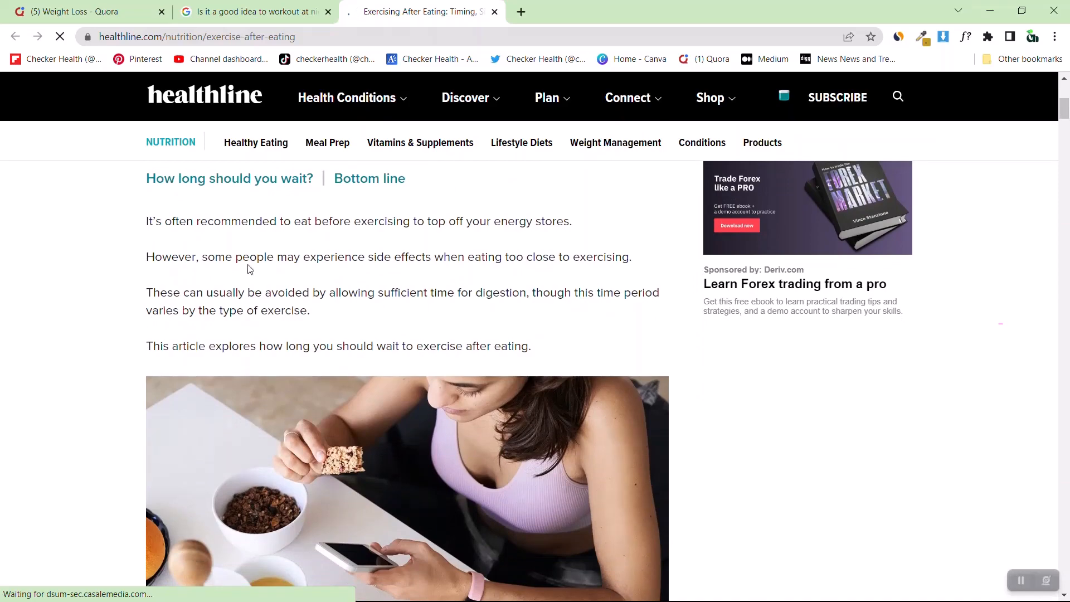
pyautogui.moveTo(143, 217); pyautogui.dragTo(461, 193)
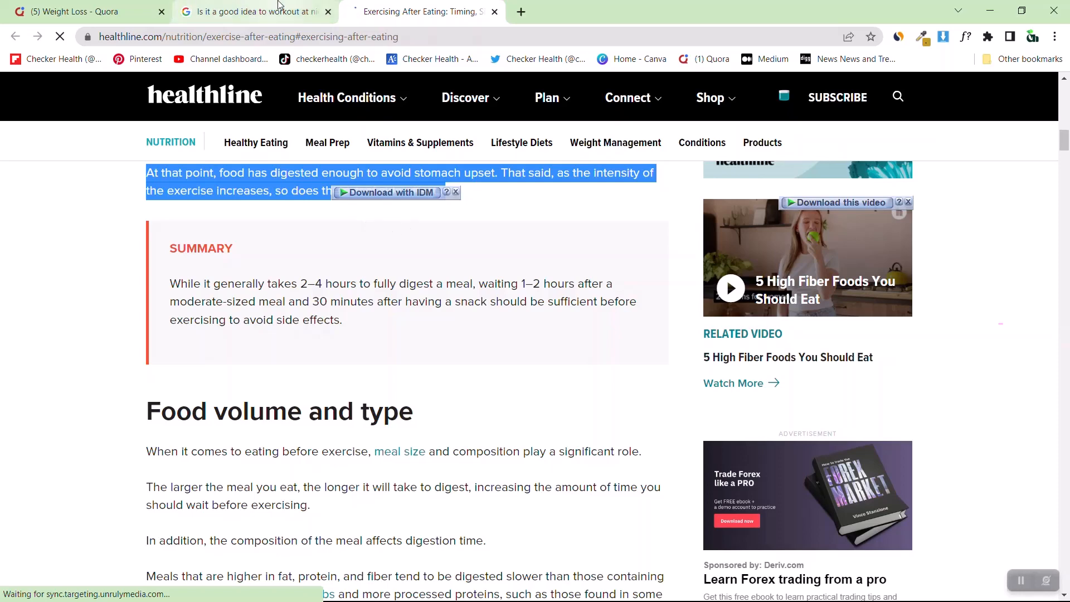
# Return to the Google results and look through the other articles on working out after dinner
pyautogui.moveTo(278, 4)
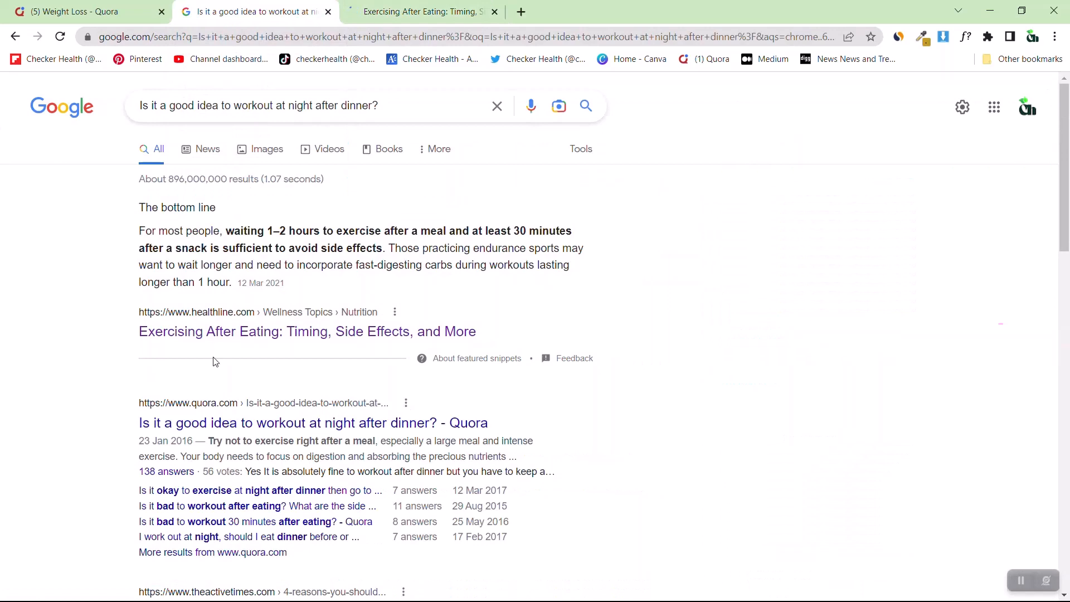
pyautogui.scroll(-8, 76, 406)
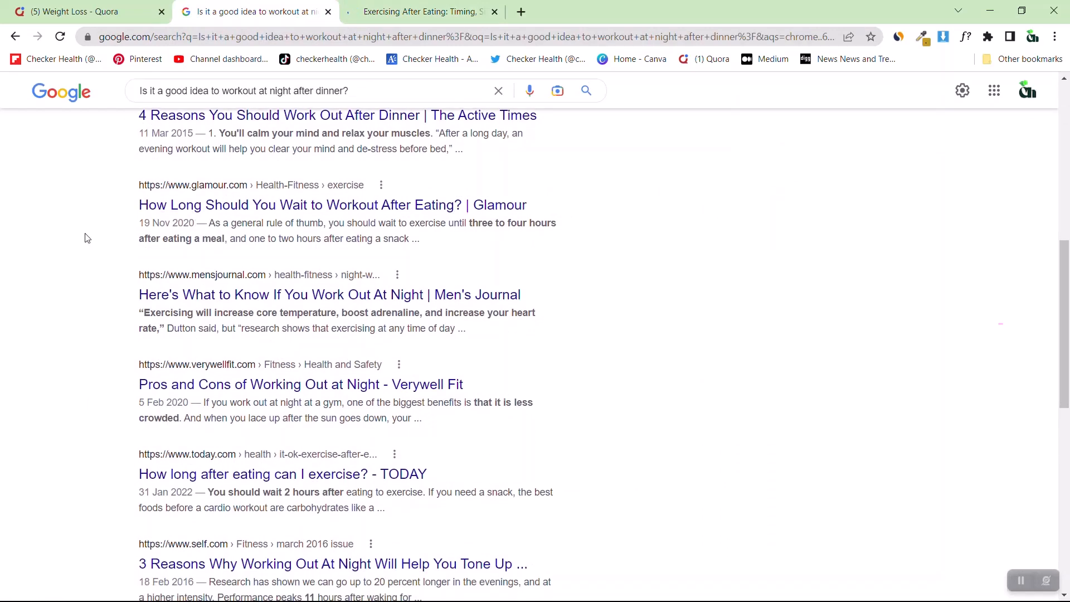
pyautogui.scroll(8, 205, 252)
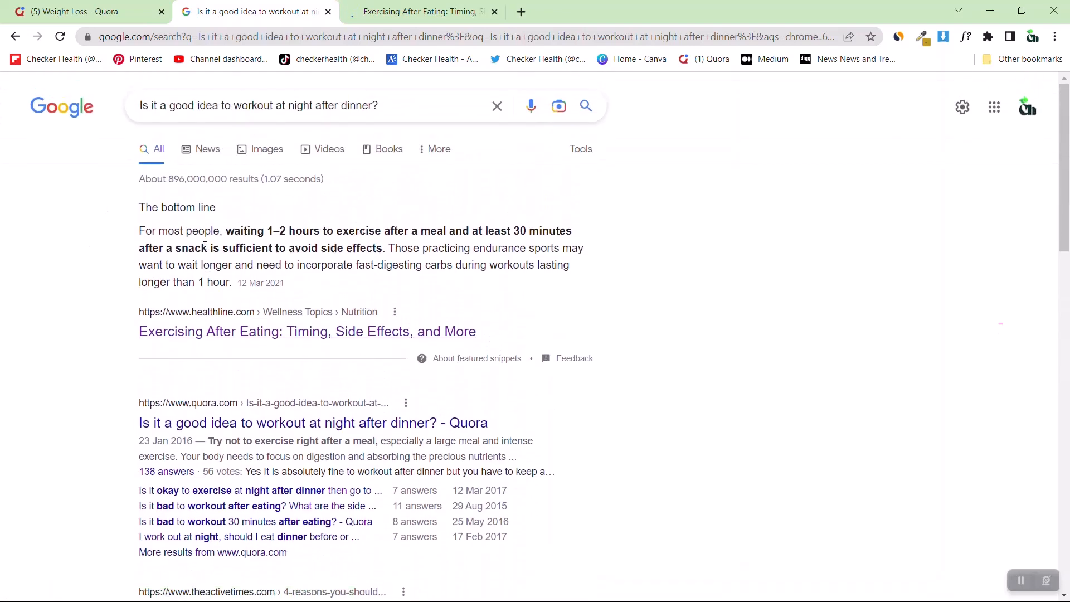
# Start an answer to the night workout question on Quora, paste the copied article text into it and dismiss the GIF tip
pyautogui.click(84, 11)
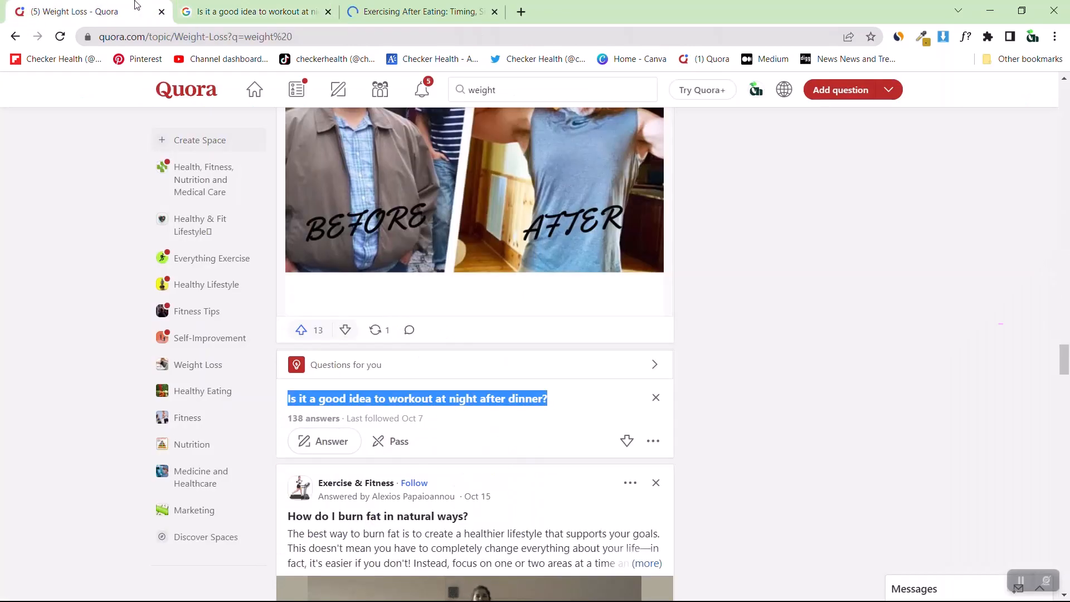
pyautogui.click(86, 375)
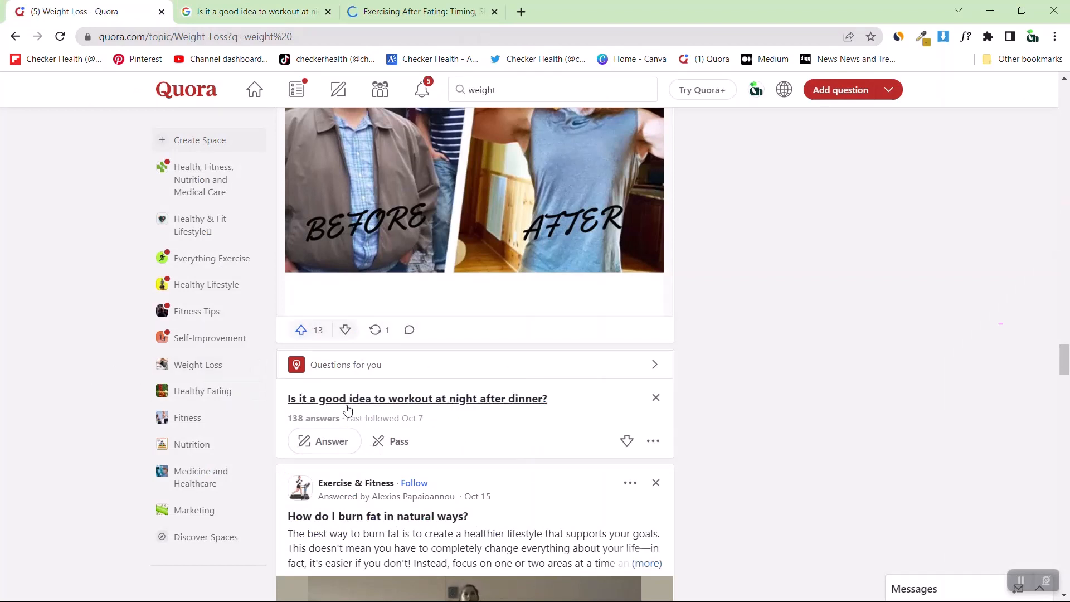
pyautogui.click(332, 443)
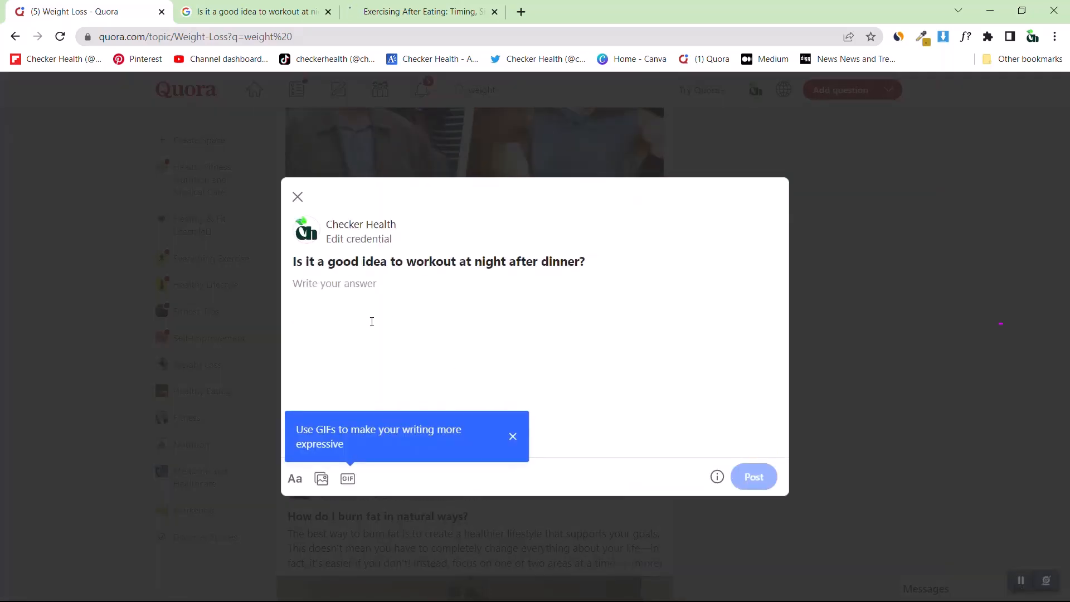
pyautogui.hotkey('ctrl', 'v')
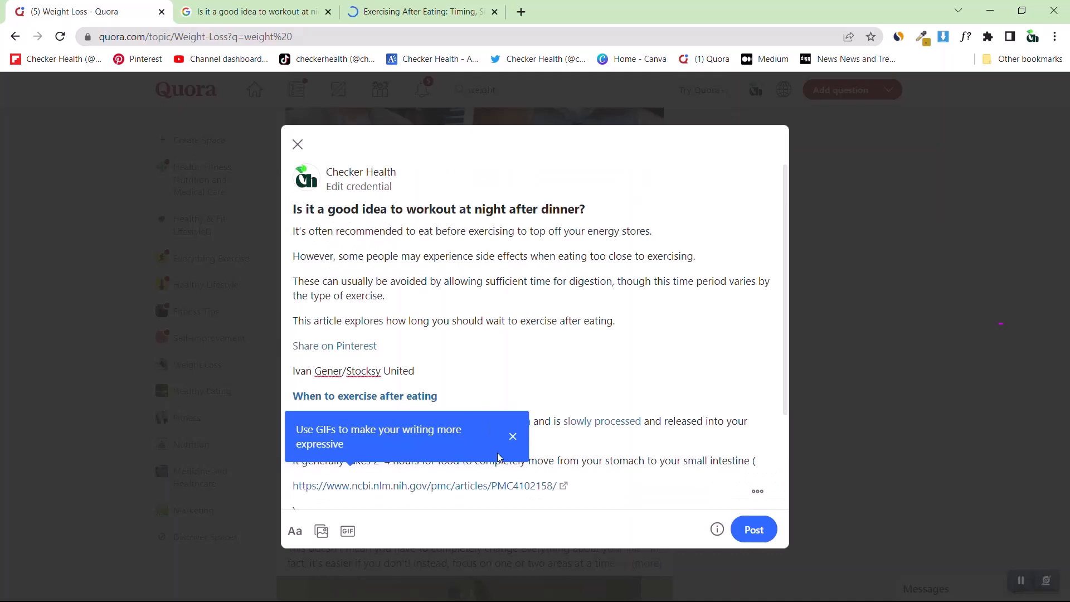
pyautogui.click(512, 438)
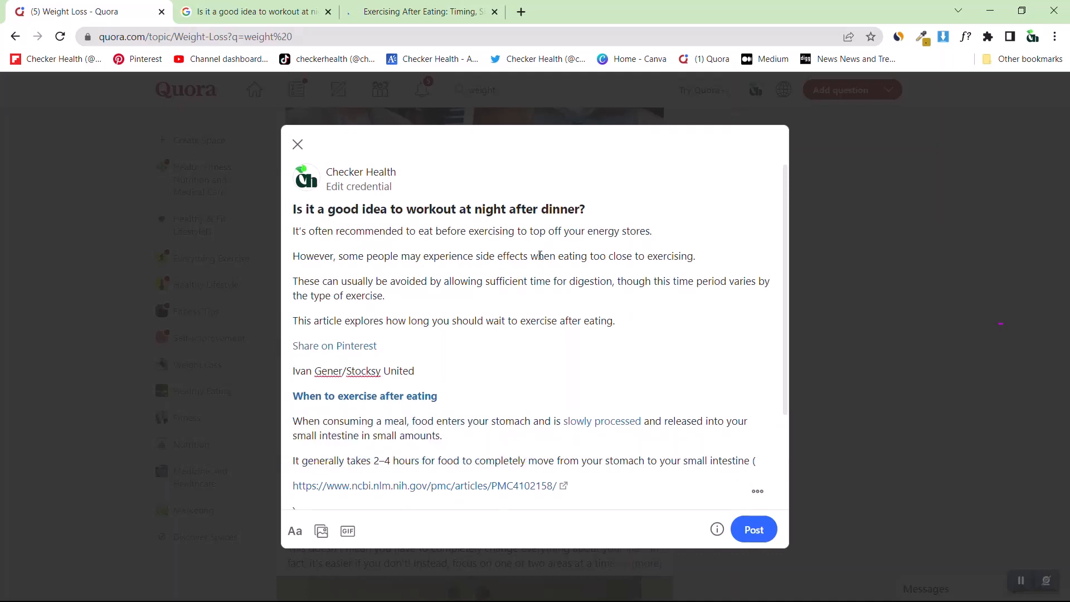
# Review the pasted answer and replace its "Share on Pinterest" line with "Click here to checkout this blog."
pyautogui.scroll(-3, 530, 269)
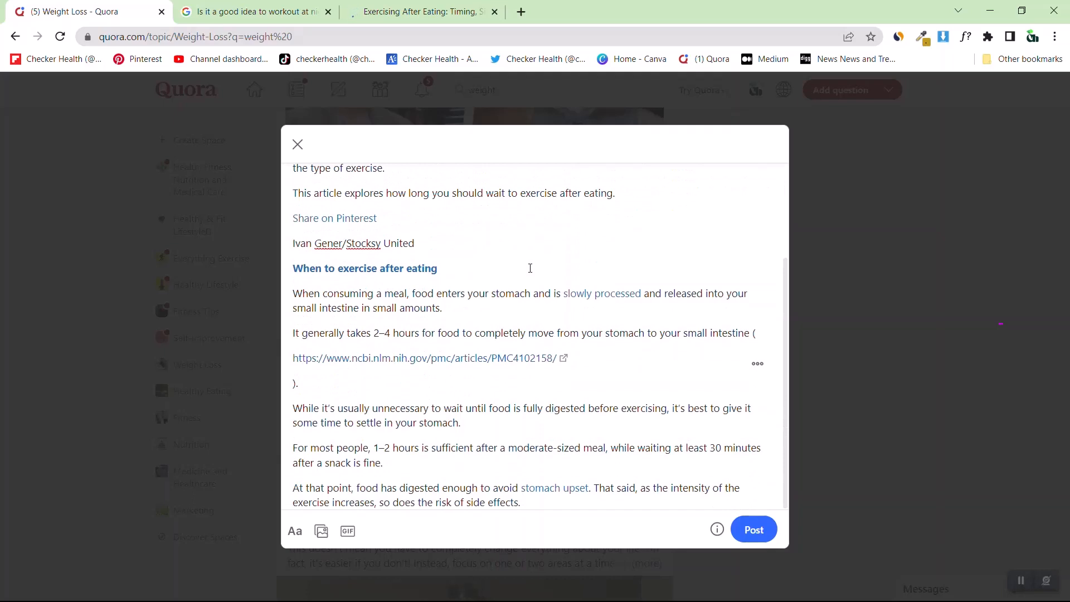
pyautogui.scroll(2, 531, 268)
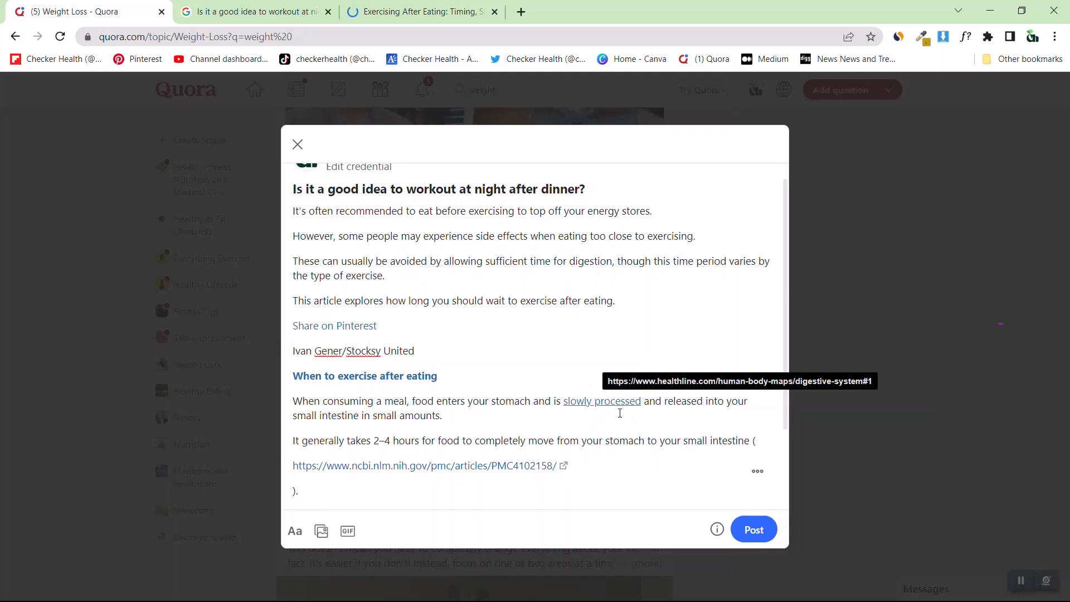
pyautogui.scroll(1, 485, 422)
pyautogui.scroll(-3, 446, 446)
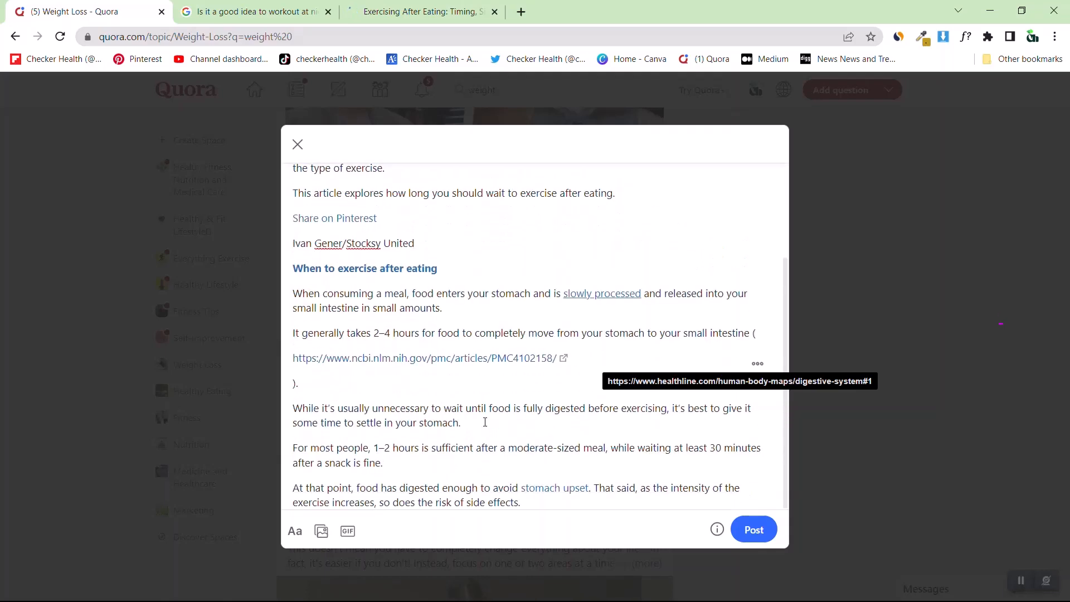
pyautogui.scroll(3, 350, 506)
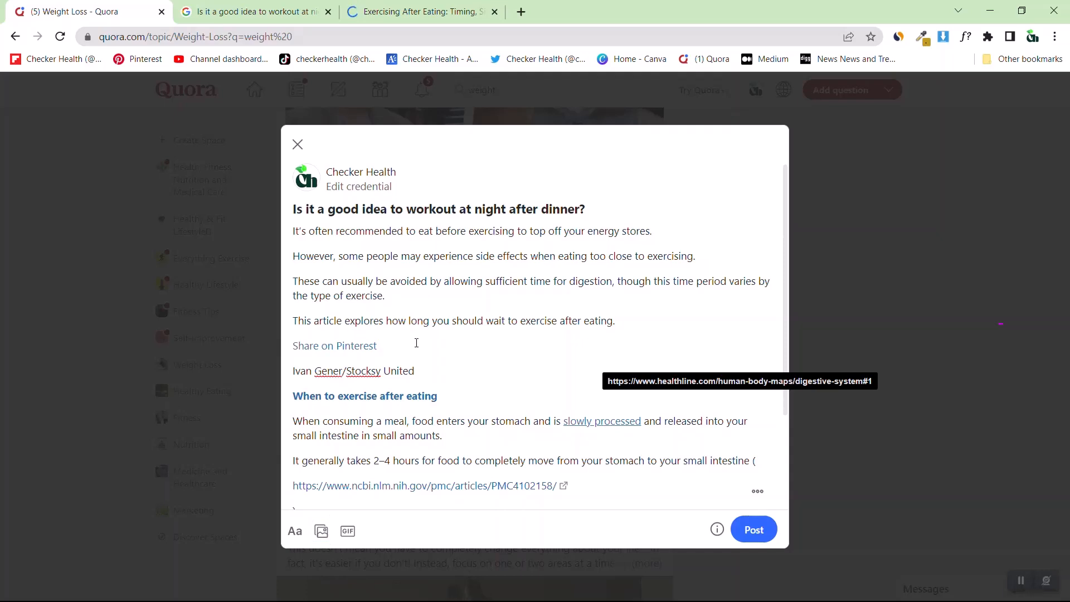
pyautogui.moveTo(401, 342); pyautogui.dragTo(288, 342)
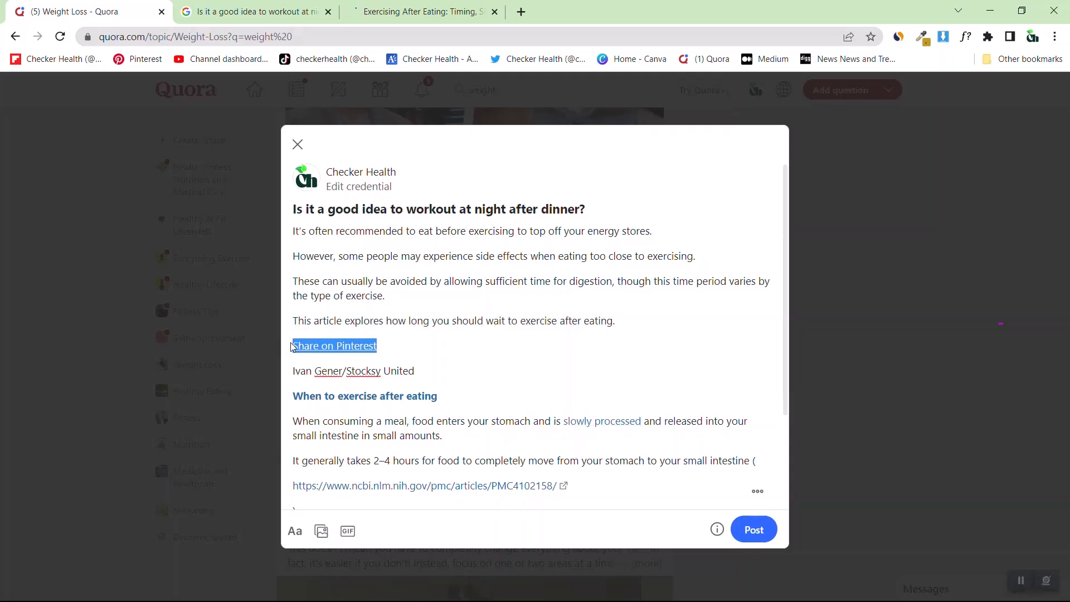
pyautogui.press('BackSpace')
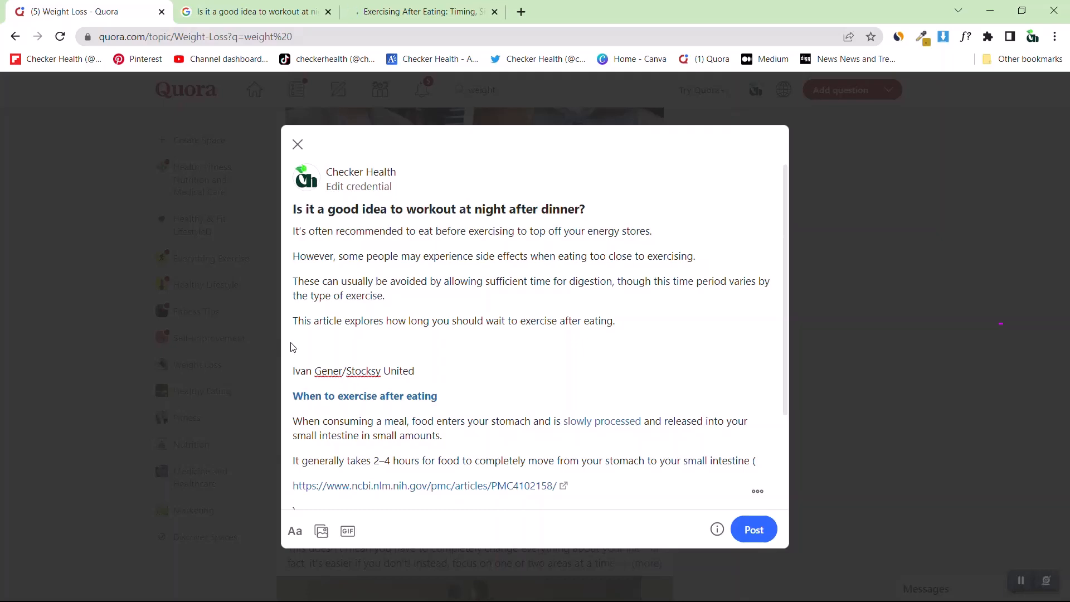
pyautogui.write('Click here to checkout this blog.')
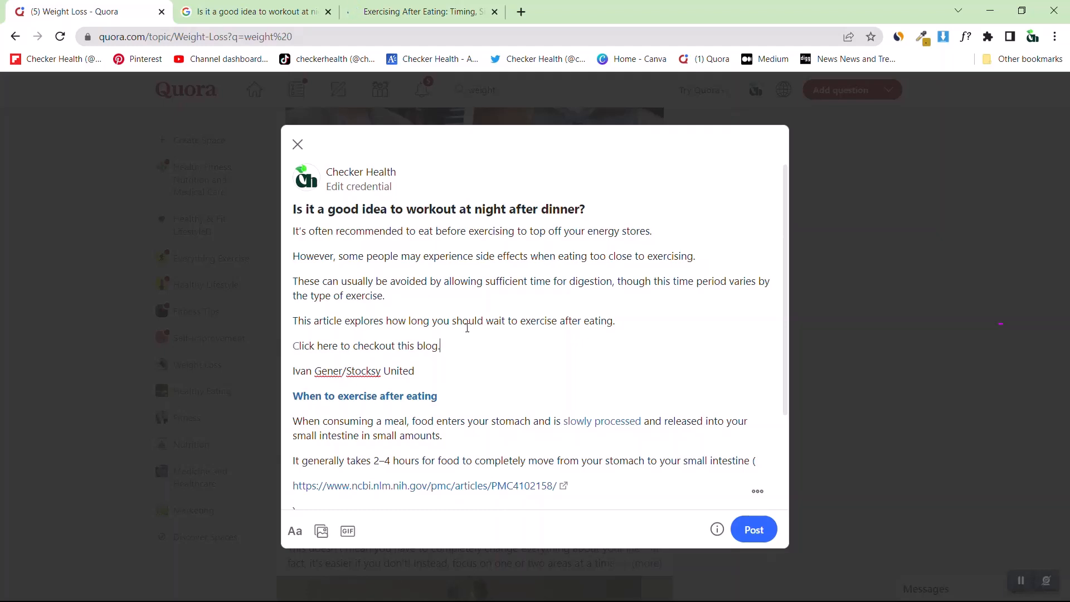
# Select "here to checkout this blog." in the answer and open the URL entry for a link on it
pyautogui.moveTo(441, 347); pyautogui.dragTo(319, 349)
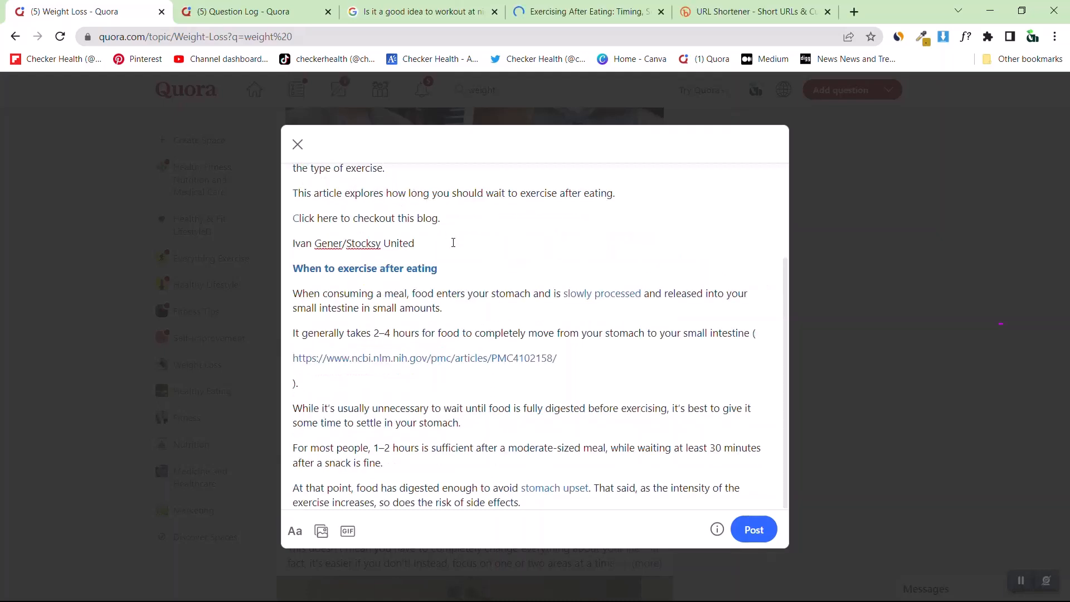
pyautogui.moveTo(441, 219); pyautogui.dragTo(321, 222)
pyautogui.click(294, 532)
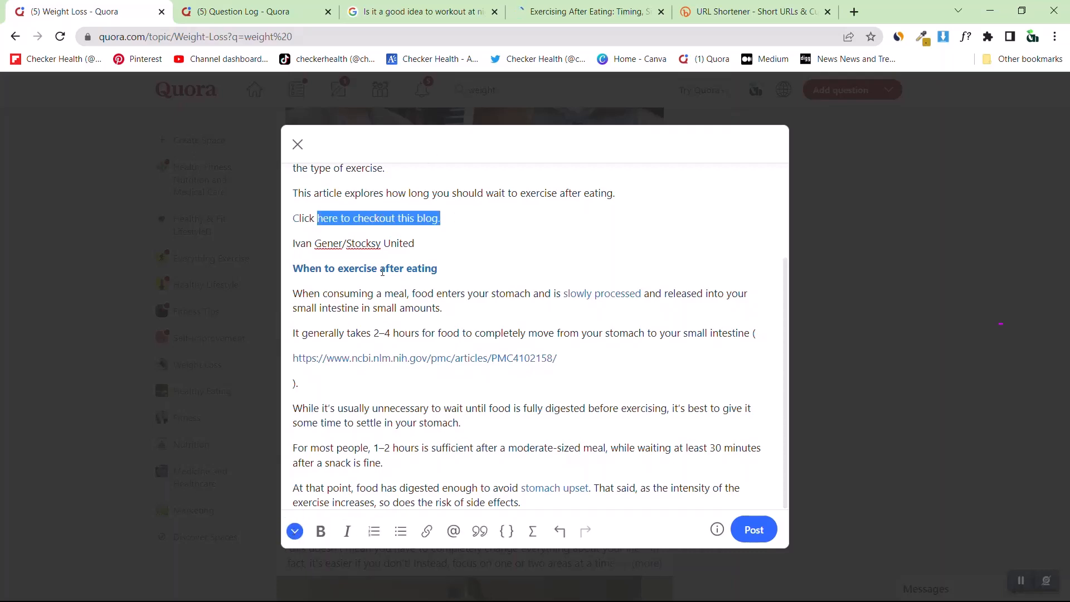
pyautogui.click(426, 531)
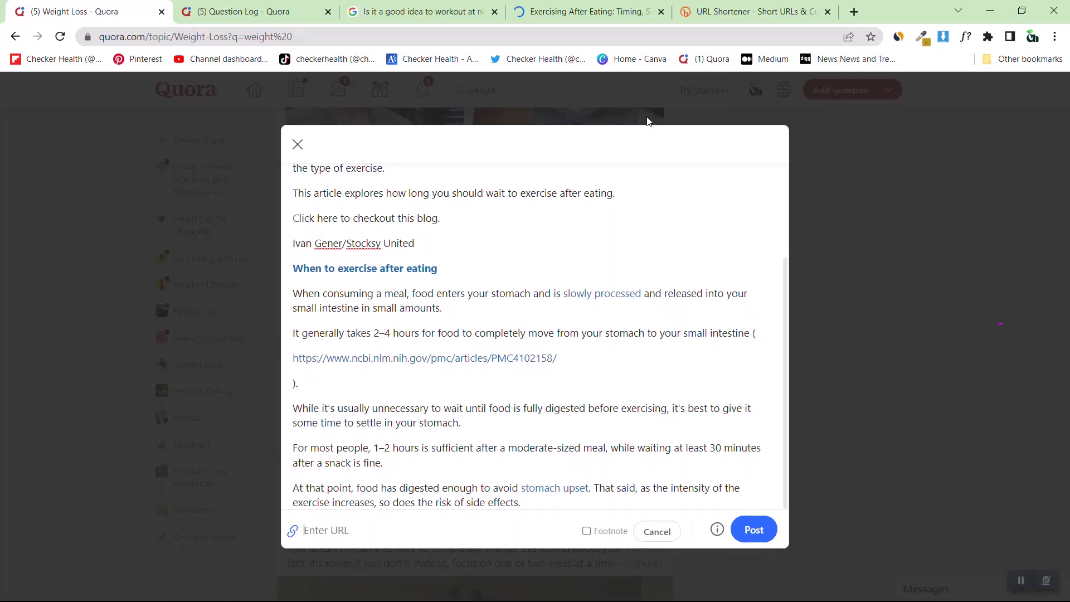
# Switch to Bitly, shorten the copied ClickBank HopLink with tid=Quora and copy the resulting short link
pyautogui.click(725, 10)
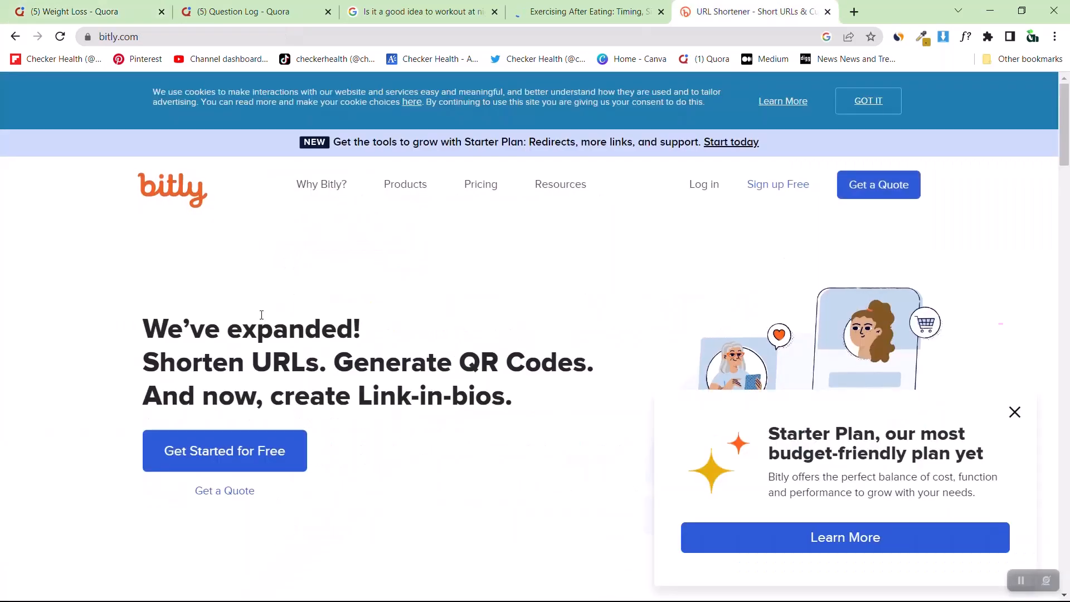
pyautogui.scroll(-15, 267, 311)
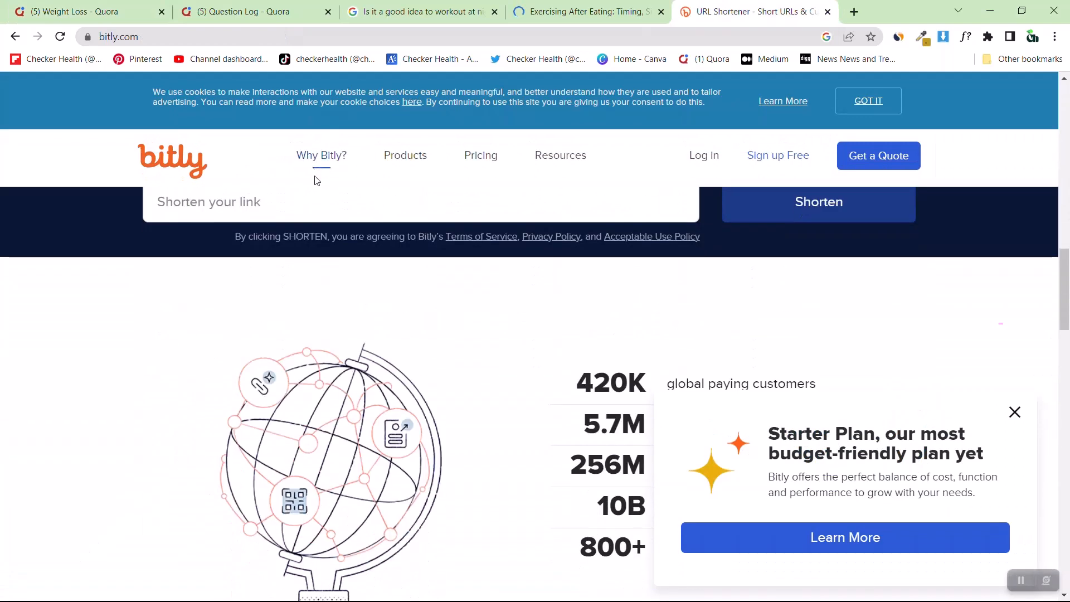
pyautogui.click(209, 210)
pyautogui.write('https://f7b1c44xd5z3s8phzd83xd2wfe.hop.clickbank.net/?tid=Quora')
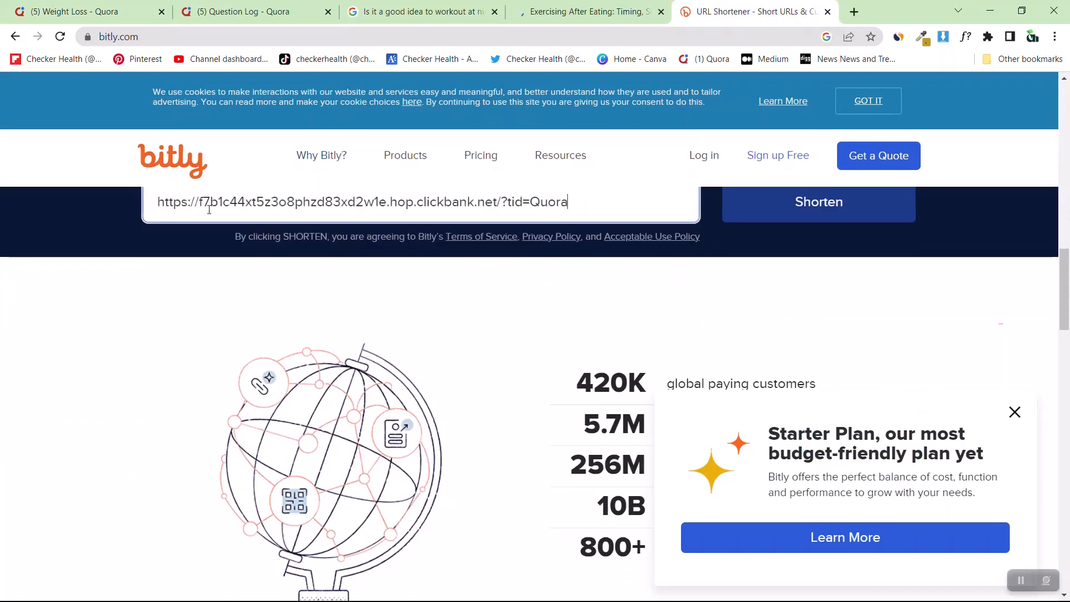
pyautogui.click(751, 208)
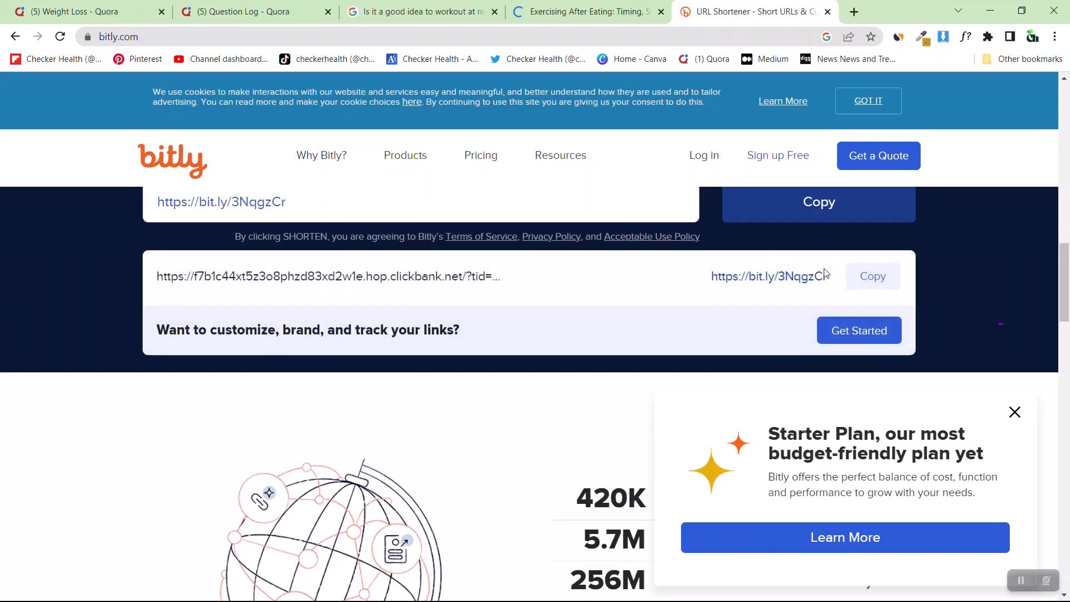
pyautogui.click(873, 275)
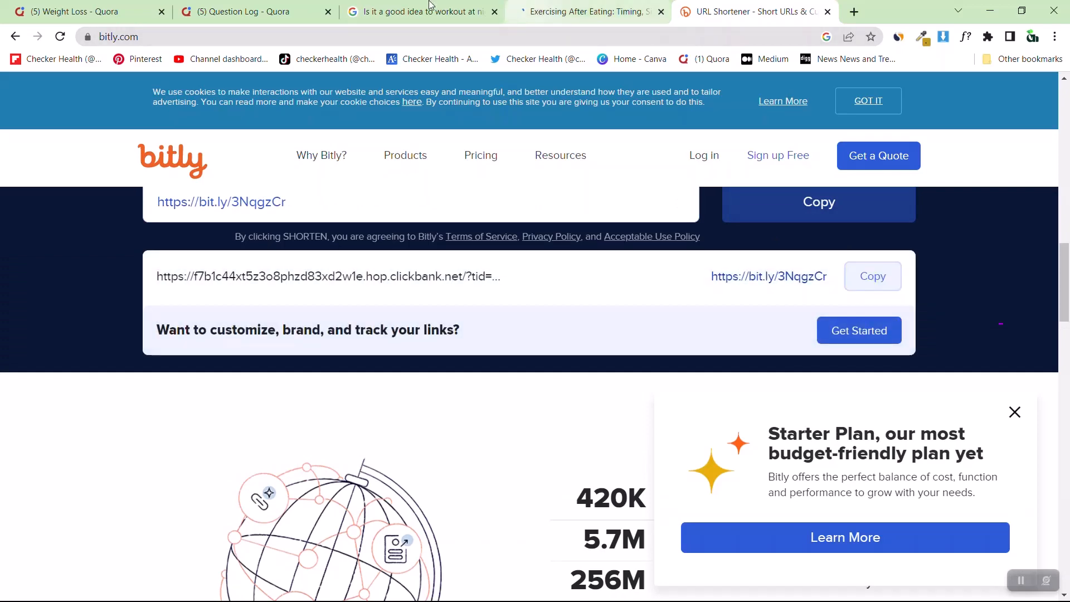
pyautogui.click(83, 11)
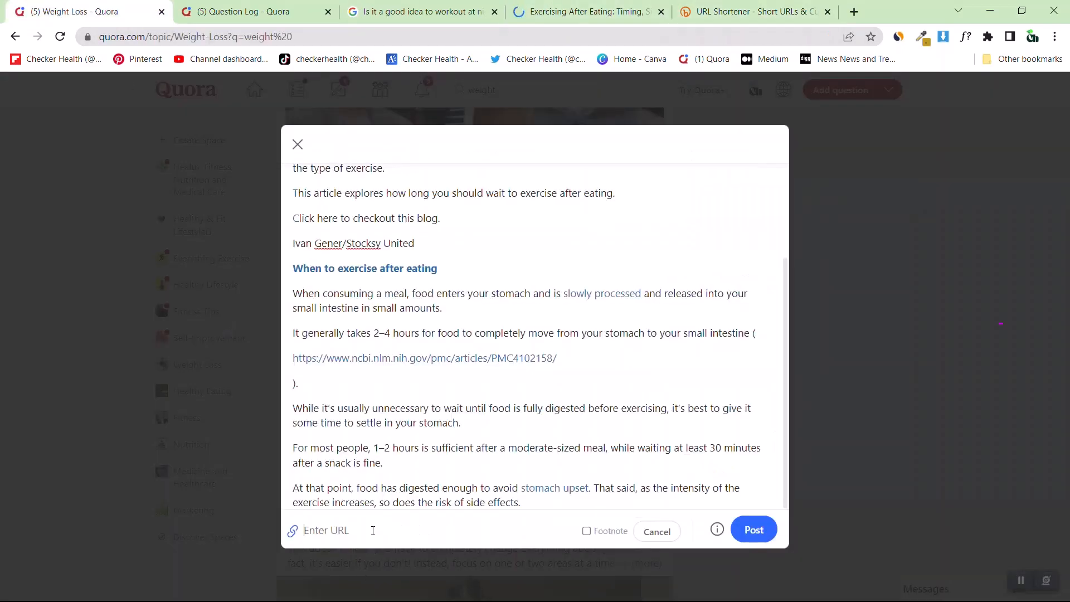
pyautogui.hotkey('ctrl', 'v')
pyautogui.press('Return')
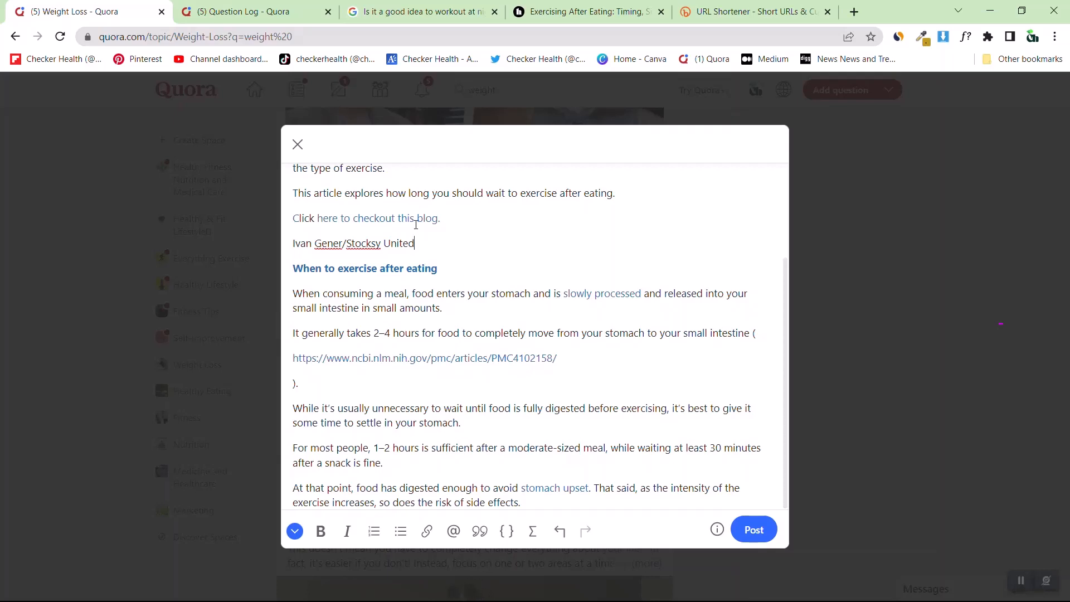
pyautogui.click(453, 222)
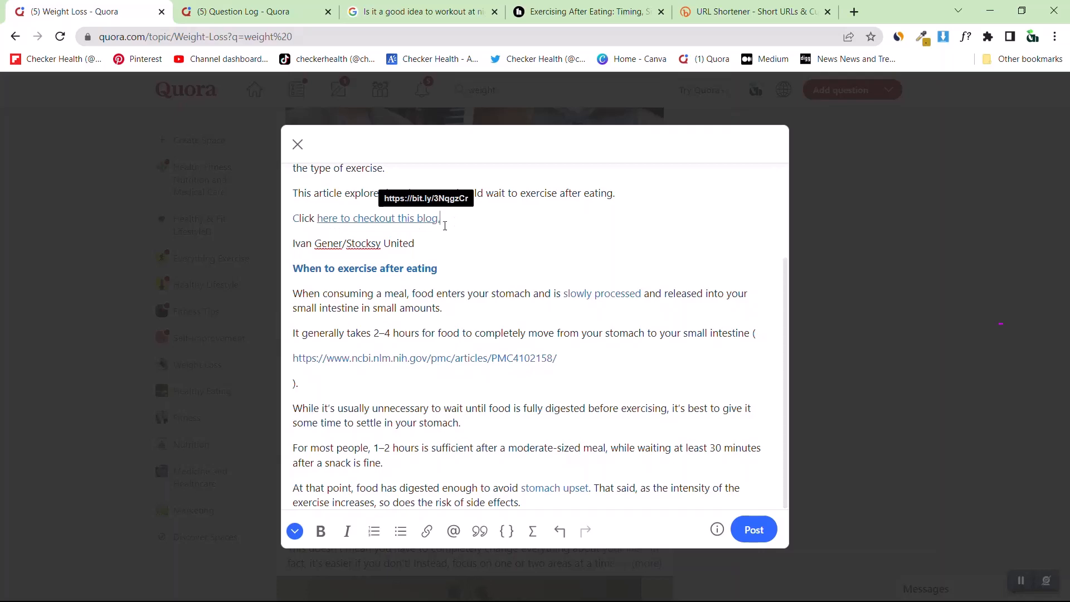
pyautogui.click(749, 534)
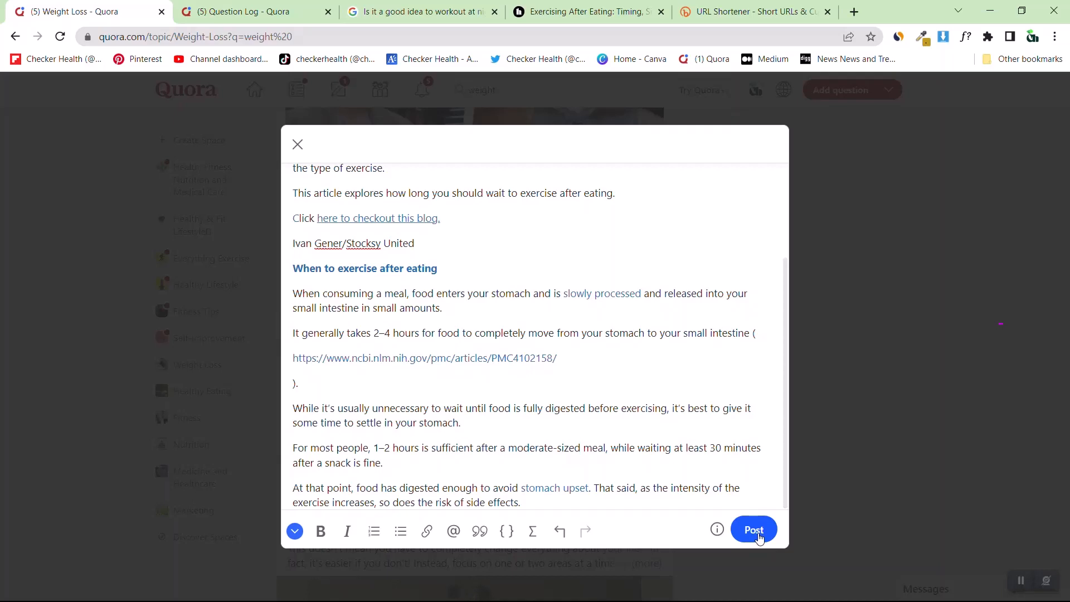
# Examine Quora's Similarweb statistics on visits over time, top countries and traffic sources, then close the overview
pyautogui.click(899, 38)
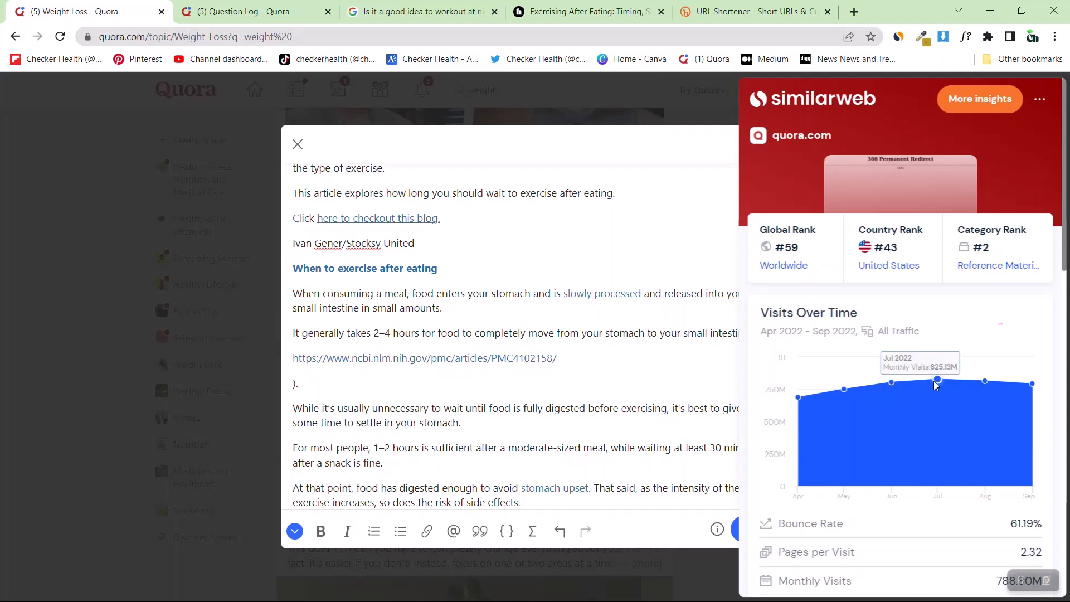
pyautogui.scroll(-4, 902, 383)
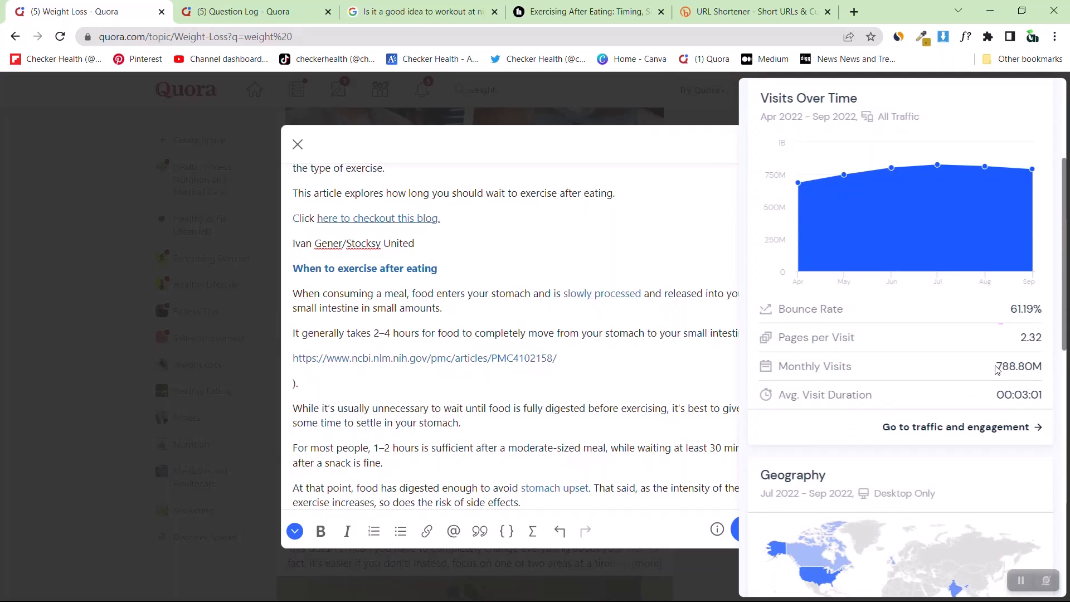
pyautogui.scroll(-8, 998, 369)
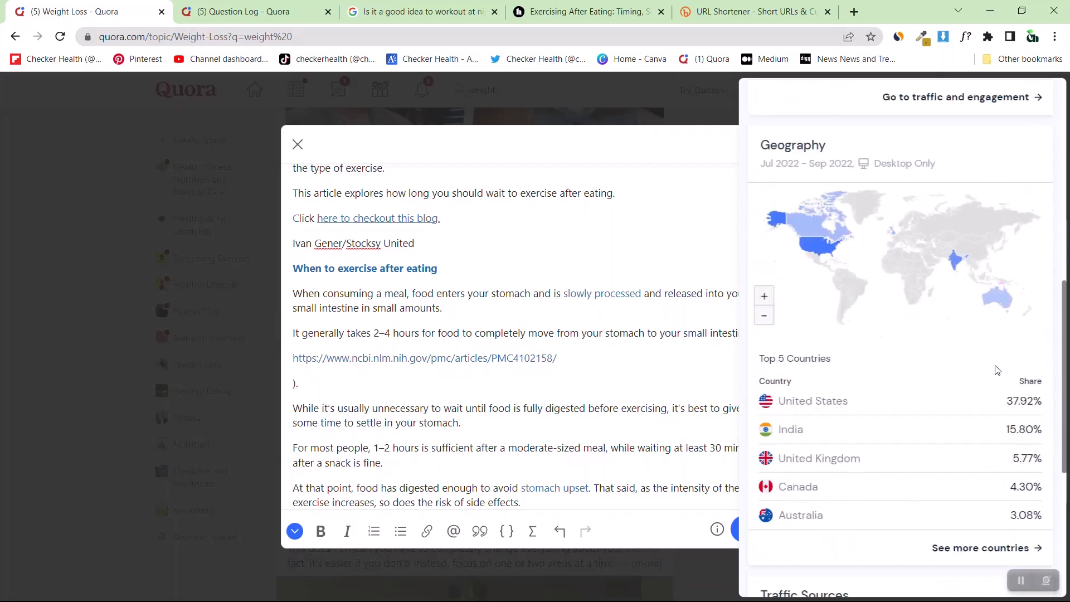
pyautogui.scroll(3, 997, 370)
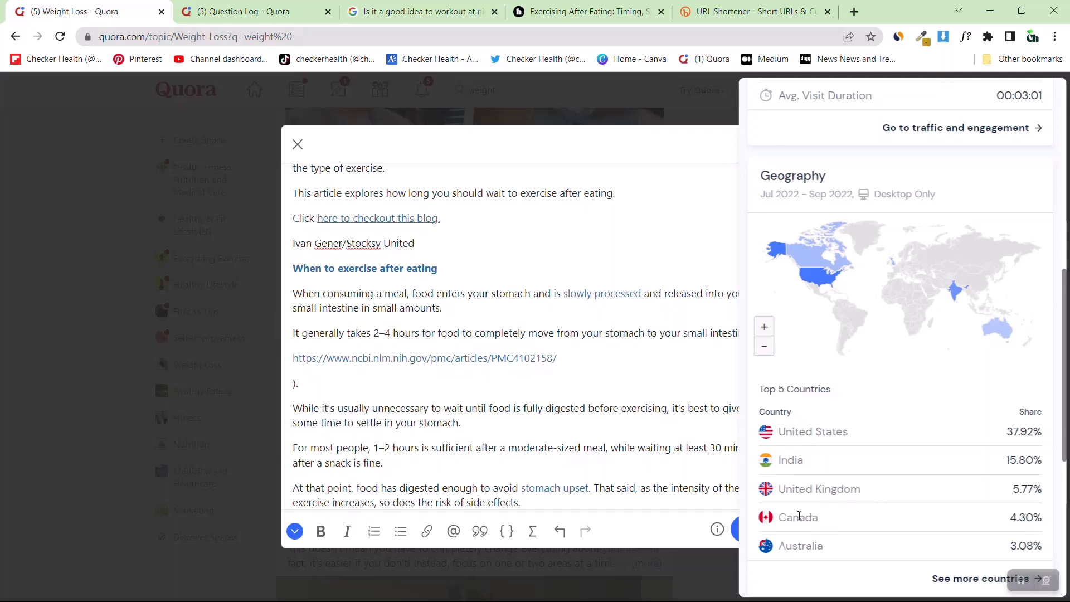
pyautogui.scroll(-4, 799, 530)
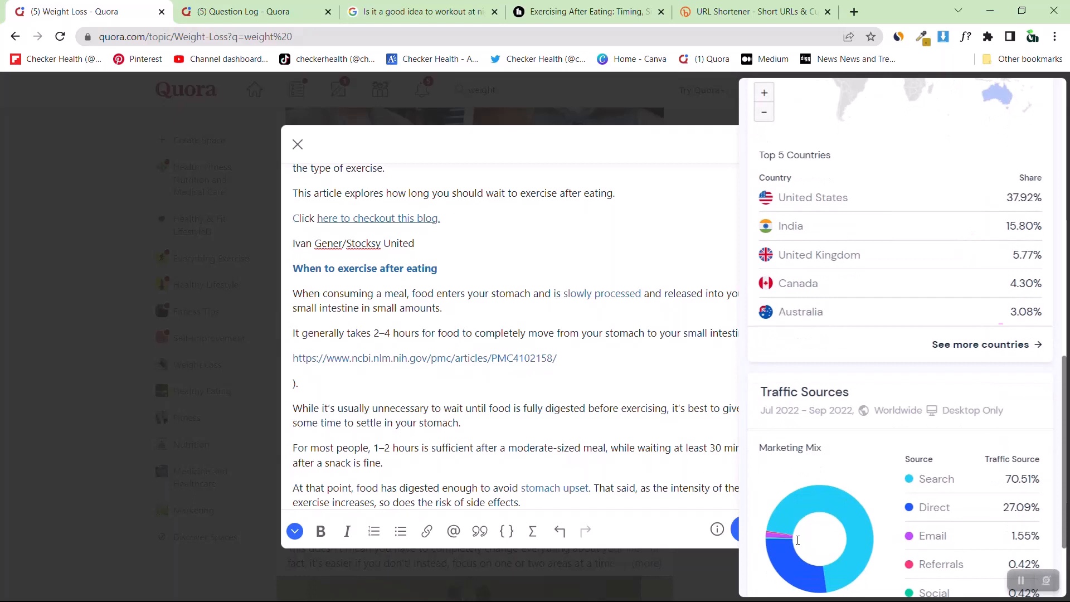
pyautogui.scroll(-2, 864, 496)
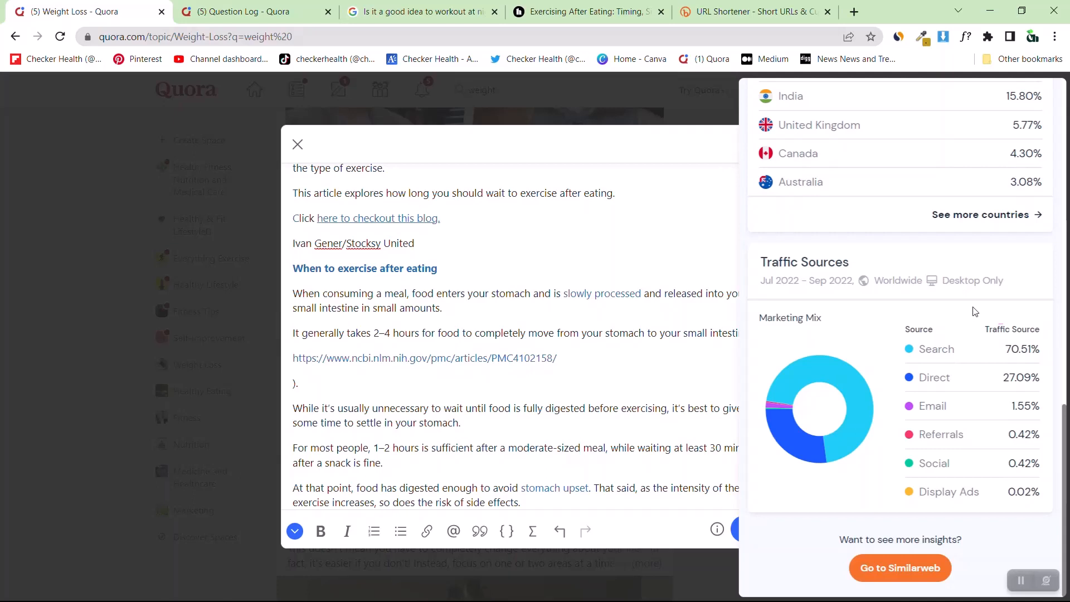
pyautogui.scroll(10, 976, 311)
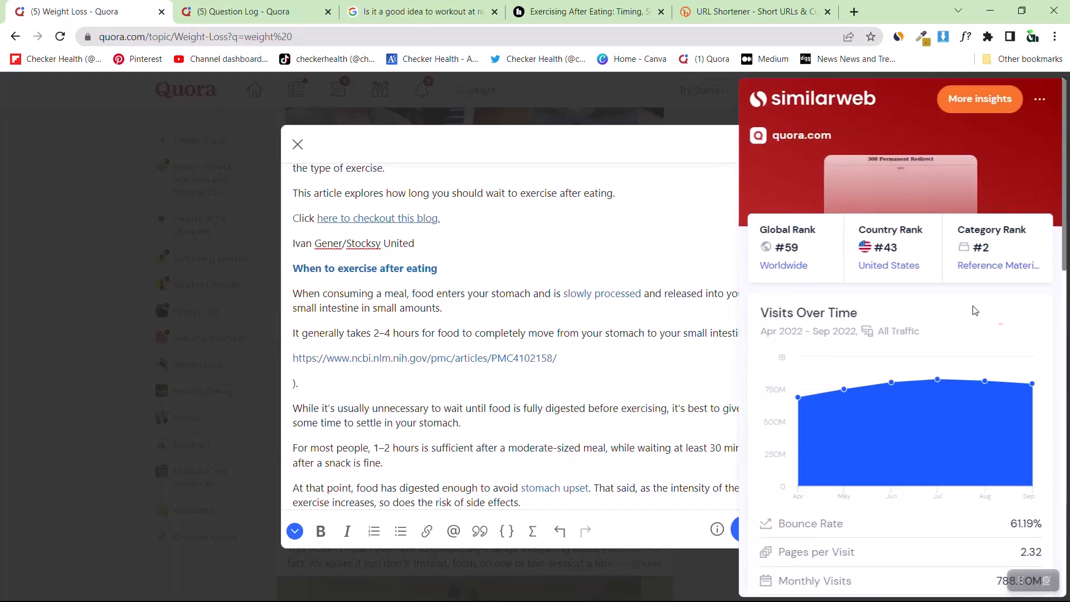
pyautogui.click(612, 266)
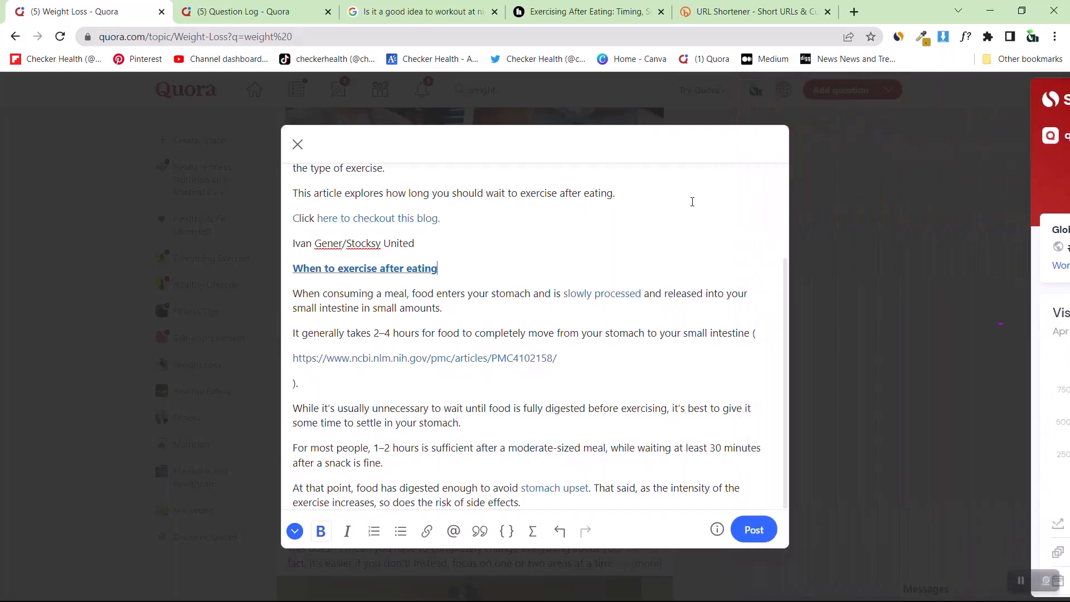
# Close the answer editor without posting and go back up the Weight Loss feed
pyautogui.click(298, 145)
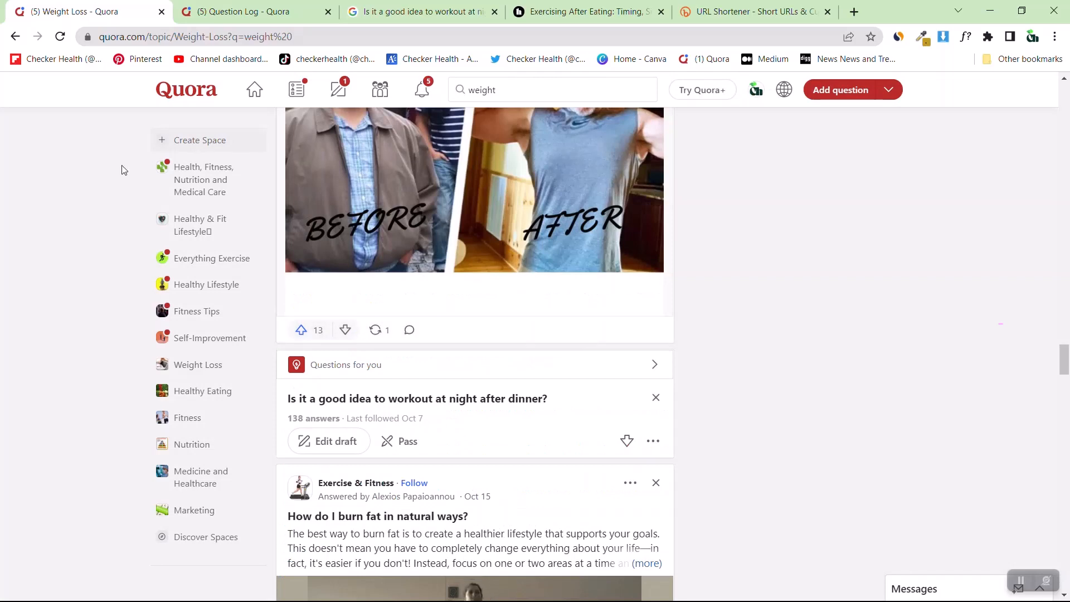
pyautogui.scroll(5, 122, 170)
pyautogui.scroll(1, 122, 170)
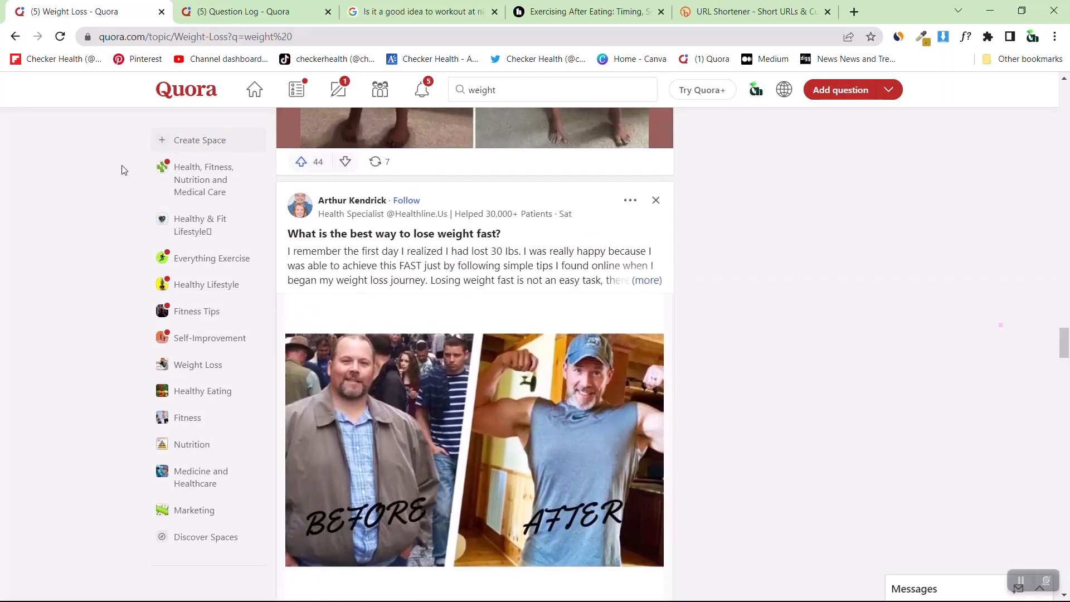